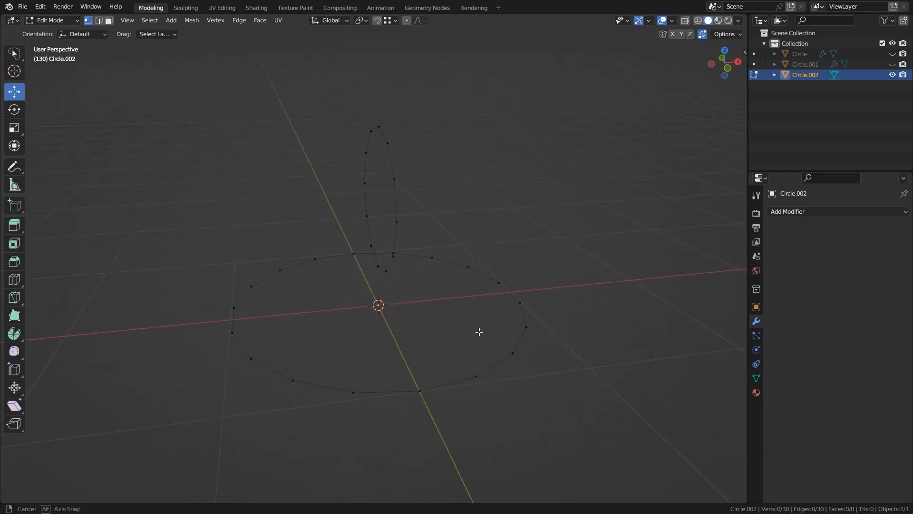
# Rotate the large circle in top view so that one of its vertices lies on the X axis.
pyautogui.moveTo(416, 206); pyautogui.dragTo(521, 313)
pyautogui.press('KP_7')
pyautogui.keyDown('alt'); pyautogui.click(392, 145); pyautogui.keyUp('alt')
pyautogui.press('r')
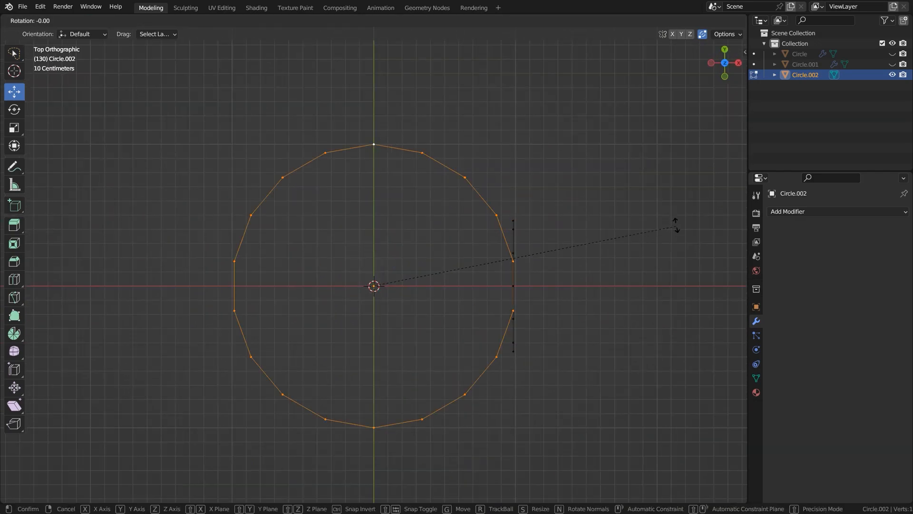
pyautogui.click(668, 188)
# Move the small vertical circle along X to meet the large circle's vertex on the X axis.
pyautogui.keyDown('alt'); pyautogui.rightClick(519, 237); pyautogui.keyUp('alt')
pyautogui.keyDown('ctrl'); pyautogui.moveTo(557, 289); pyautogui.dragTo(517, 286); pyautogui.keyUp('ctrl')
pyautogui.keyDown('shift'); pyautogui.moveTo(518, 233); pyautogui.dragTo(439, 234, button='middle'); pyautogui.keyUp('shift')
pyautogui.scroll(2, 512, 363)
pyautogui.keyDown('shift'); pyautogui.moveTo(512, 362); pyautogui.dragTo(461, 271, button='middle'); pyautogui.keyUp('shift')
pyautogui.click(461, 271)
pyautogui.scroll(1, 461, 270)
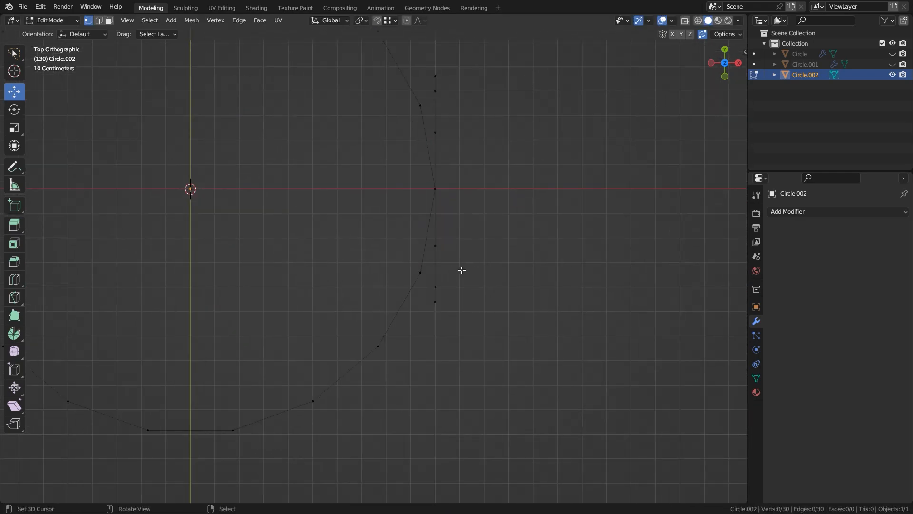
# In wireframe top view, move the small circle's vertices on the negative Y side onto the large circle's outline.
pyautogui.moveTo(478, 275); pyautogui.dragTo(469, 272)
pyautogui.scroll(3, 432, 288)
pyautogui.hotkey('shift', 'z')
pyautogui.hotkey('alt', 'a')
pyautogui.moveTo(452, 343); pyautogui.dragTo(452, 342)
pyautogui.moveTo(500, 312); pyautogui.dragTo(481, 310)
pyautogui.hotkey('alt', 'a')
pyautogui.moveTo(442, 333); pyautogui.dragTo(442, 332)
pyautogui.moveTo(484, 329); pyautogui.dragTo(495, 310)
pyautogui.hotkey('alt', 'a')
pyautogui.press('b')
pyautogui.click(481, 224)
pyautogui.moveTo(525, 224); pyautogui.dragTo(527, 225)
pyautogui.hotkey('alt', 'a')
# Subdivide the large circle's edge crossing the negative Y axis to add a vertex on the axis.
pyautogui.scroll(-6, 516, 318)
pyautogui.keyDown('shift'); pyautogui.moveTo(434, 214); pyautogui.dragTo(420, 230, button='middle'); pyautogui.keyUp('shift')
pyautogui.keyDown('shift'); pyautogui.moveTo(341, 257); pyautogui.dragTo(347, 250, button='middle'); pyautogui.keyUp('shift')
pyautogui.press('2')
pyautogui.rightClick(351, 313)
pyautogui.press('w')
pyautogui.click(341, 222)
pyautogui.click(348, 332)
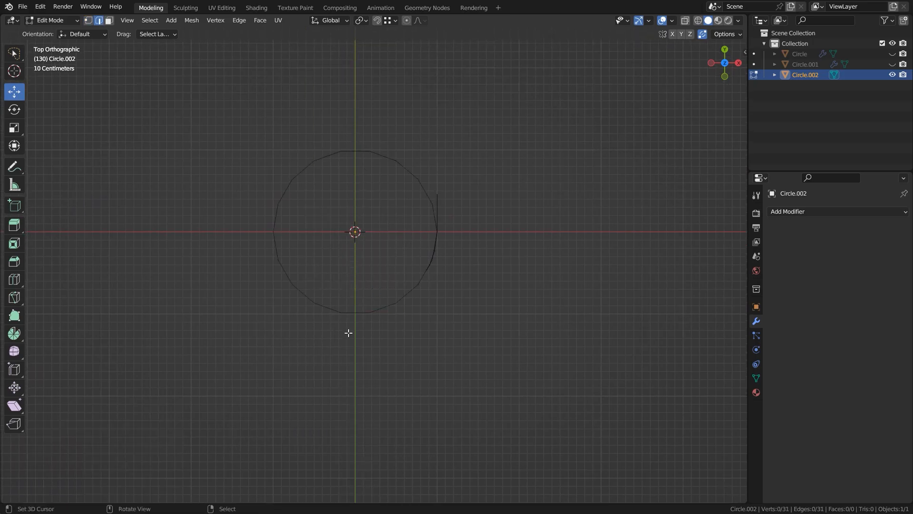
# Delete the vertices outside the positive X, negative Y quarter and add a Mirror modifier.
pyautogui.moveTo(348, 338); pyautogui.dragTo(239, 138)
pyautogui.moveTo(226, 230); pyautogui.dragTo(440, 143)
pyautogui.press('x')
pyautogui.click(537, 89)
pyautogui.click(798, 212)
pyautogui.click(730, 331)
# Flatten the selected vertices by scaling them to 0 along X.
pyautogui.moveTo(452, 331); pyautogui.dragTo(372, 223, button='middle')
pyautogui.keyDown('ctrl'); pyautogui.click(360, 180); pyautogui.keyUp('ctrl')
pyautogui.moveTo(359, 179); pyautogui.dragTo(429, 247, button='middle')
pyautogui.press('s')
pyautogui.press('x')
pyautogui.press('0')
pyautogui.press('Return')
# Extrude the quarter ring vertically into a wall and divide the wall with a horizontal loop cut.
pyautogui.moveTo(462, 219); pyautogui.dragTo(436, 238, button='middle')
pyautogui.keyDown('alt'); pyautogui.click(354, 270); pyautogui.keyUp('alt')
pyautogui.click(368, 237)
pyautogui.keyDown('shift'); pyautogui.moveTo(345, 259); pyautogui.dragTo(355, 253, button='middle'); pyautogui.keyUp('shift')
pyautogui.hotkey('ctrl', 'r')
pyautogui.click(349, 237)
pyautogui.scroll(4, 360, 227)
pyautogui.scroll(1, 402, 197)
# Snap the 3D cursor to the midpoint between the half circle's top and bottom vertices.
pyautogui.keyDown('shift'); pyautogui.moveTo(322, 169); pyautogui.dragTo(498, 135, button='middle'); pyautogui.keyUp('shift')
pyautogui.keyDown('alt'); pyautogui.rightClick(371, 181); pyautogui.keyUp('alt')
pyautogui.scroll(-3, 371, 181)
pyautogui.hotkey('shift', 's')
pyautogui.click(484, 196)
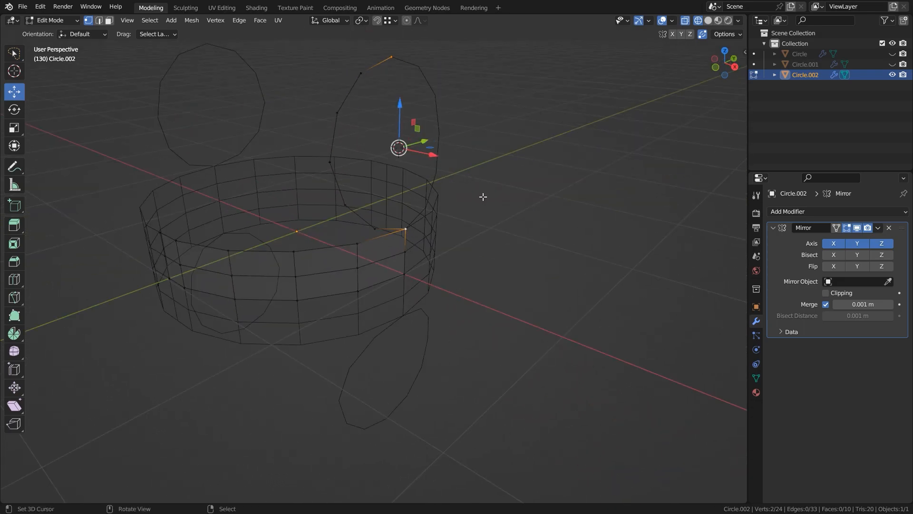
# Select the half circle's whole vertex path and scale it with the 3D cursor as pivot point.
pyautogui.keyDown('ctrl'); pyautogui.click(363, 75); pyautogui.keyUp('ctrl')
pyautogui.moveTo(493, 151); pyautogui.dragTo(446, 149, button='middle')
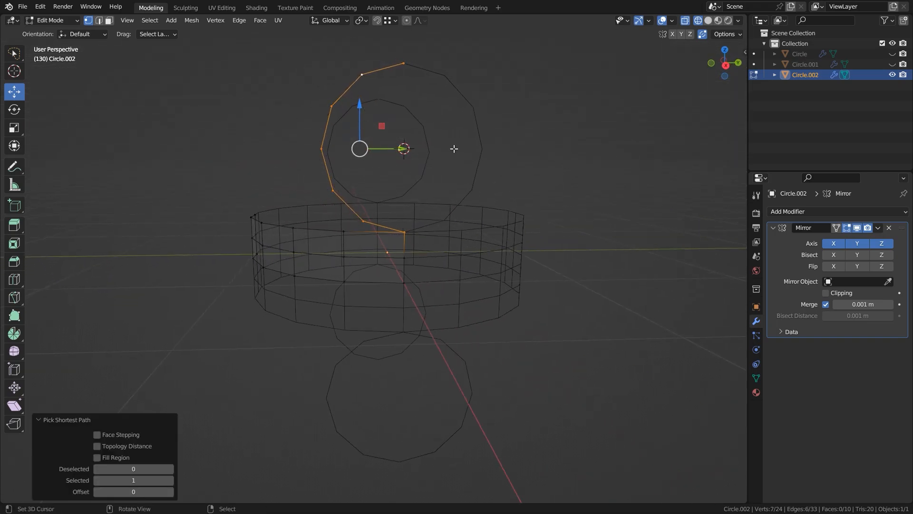
pyautogui.press('s')
pyautogui.rightClick(532, 146)
pyautogui.moveTo(533, 146); pyautogui.dragTo(515, 161, button='middle')
pyautogui.press('.')
pyautogui.click(576, 162)
pyautogui.press('s')
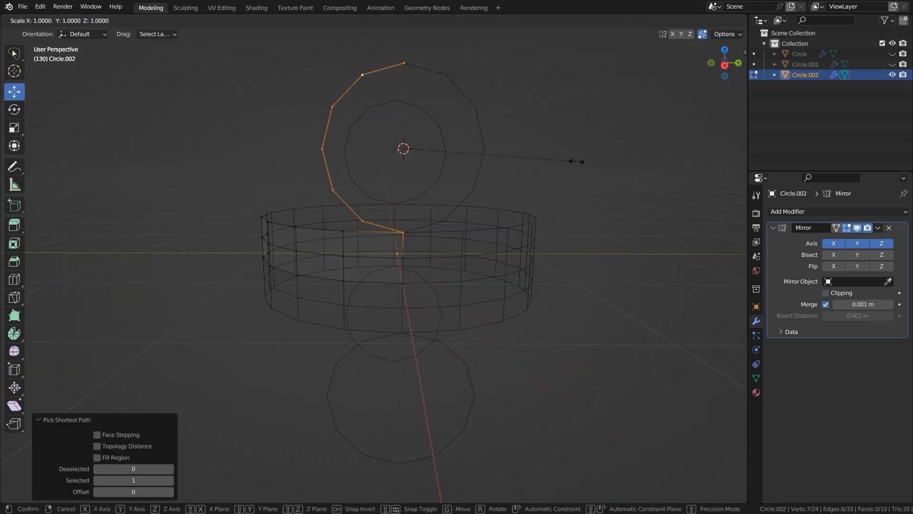
pyautogui.click(601, 160)
# Move the half circle upward along Z.
pyautogui.moveTo(405, 109); pyautogui.dragTo(404, 96)
pyautogui.moveTo(395, 135); pyautogui.dragTo(343, 266, button='middle')
pyautogui.scroll(-5, 493, 258)
pyautogui.scroll(5, 493, 259)
pyautogui.moveTo(404, 105); pyautogui.dragTo(405, 96)
# Move the wall's nearest top vertex onto the adjacent lower vertex of the half circle to merge them.
pyautogui.rightClick(359, 236)
pyautogui.press('g')
pyautogui.keyDown('ctrl'); pyautogui.click(372, 223); pyautogui.keyUp('ctrl')
pyautogui.moveTo(376, 237); pyautogui.dragTo(394, 229, button='middle')
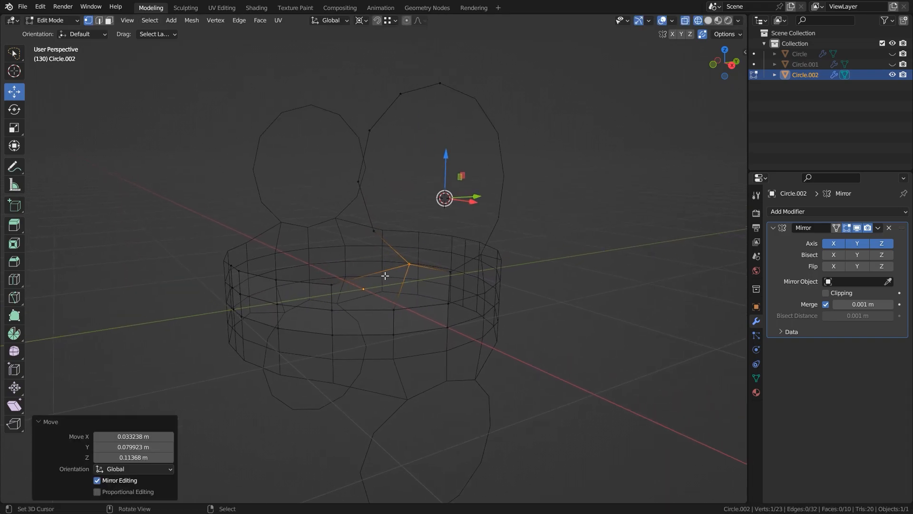
# Extrude the next wall vertex about 0.17 m up along Z and fill a four-sided face to the half circle.
pyautogui.rightClick(339, 286)
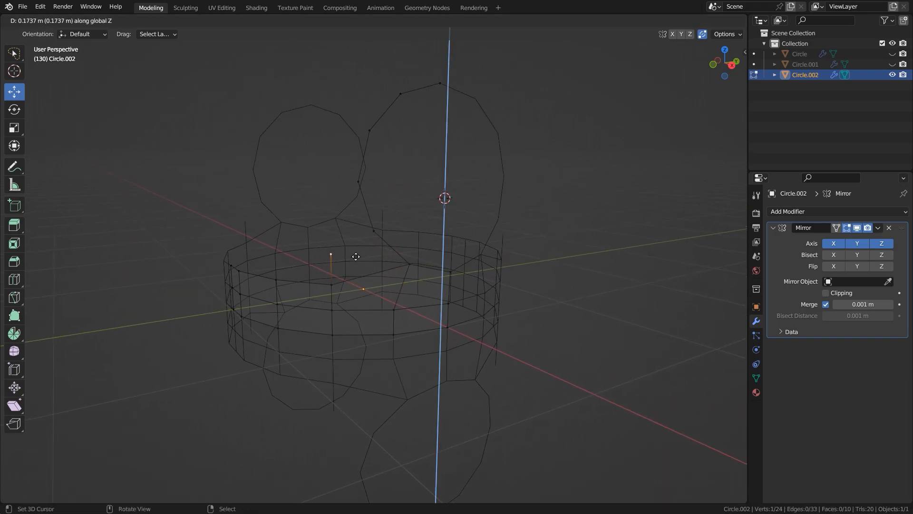
pyautogui.click(356, 256)
pyautogui.keyDown('shift'); pyautogui.rightClick(386, 246); pyautogui.keyUp('shift')
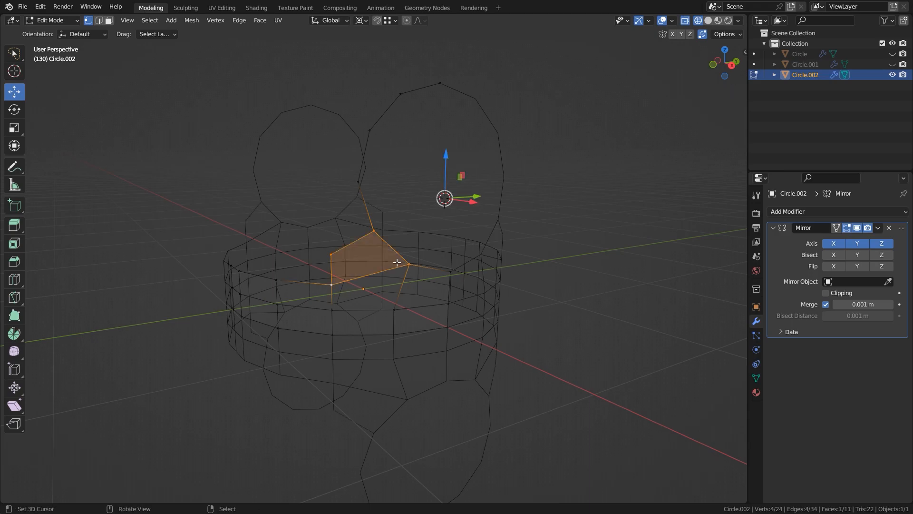
pyautogui.press('a')
pyautogui.press('z')
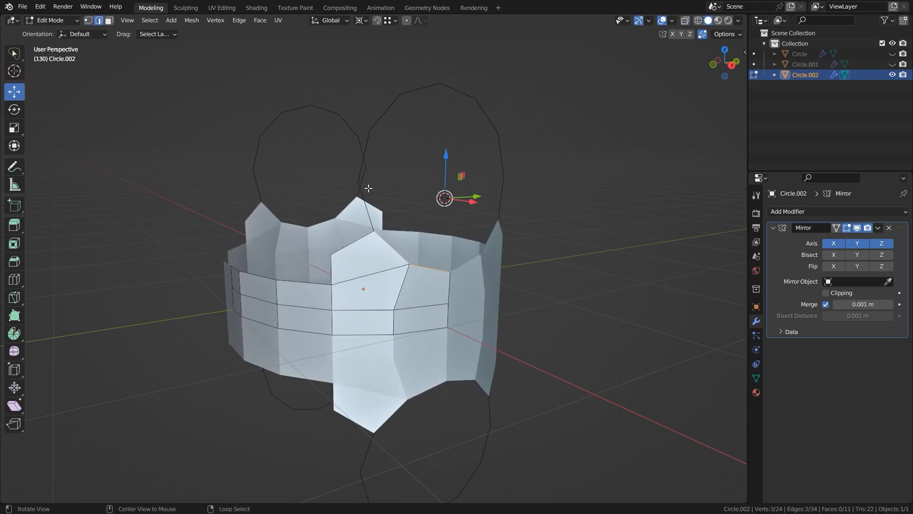
# Extrude the half circle's edges along X and flatten the new edge loop with a scale of 0.
pyautogui.press('e')
pyautogui.moveTo(481, 200); pyautogui.dragTo(547, 260, button='middle')
pyautogui.press('x')
pyautogui.click(503, 241)
pyautogui.press('s')
pyautogui.press('0')
pyautogui.press('Return')
pyautogui.press('s')
pyautogui.rightClick(564, 276)
pyautogui.press('s')
pyautogui.rightClick(561, 275)
# Select the extruded circle's end vertices and snap the 3D cursor to their centre.
pyautogui.moveTo(469, 192); pyautogui.dragTo(453, 191)
pyautogui.moveTo(566, 302); pyautogui.dragTo(495, 223, button='middle')
pyautogui.press('1')
pyautogui.keyDown('shift'); pyautogui.click(454, 265); pyautogui.keyUp('shift')
pyautogui.hotkey('shift', 's')
pyautogui.click(512, 267)
# Select the inner edge loop of the circular opening and scale it about the 3D cursor.
pyautogui.press('2')
pyautogui.keyDown('shift'); pyautogui.moveTo(417, 292); pyautogui.dragTo(378, 301, button='middle'); pyautogui.keyUp('shift')
pyautogui.keyDown('alt'); pyautogui.click(330, 129); pyautogui.keyUp('alt')
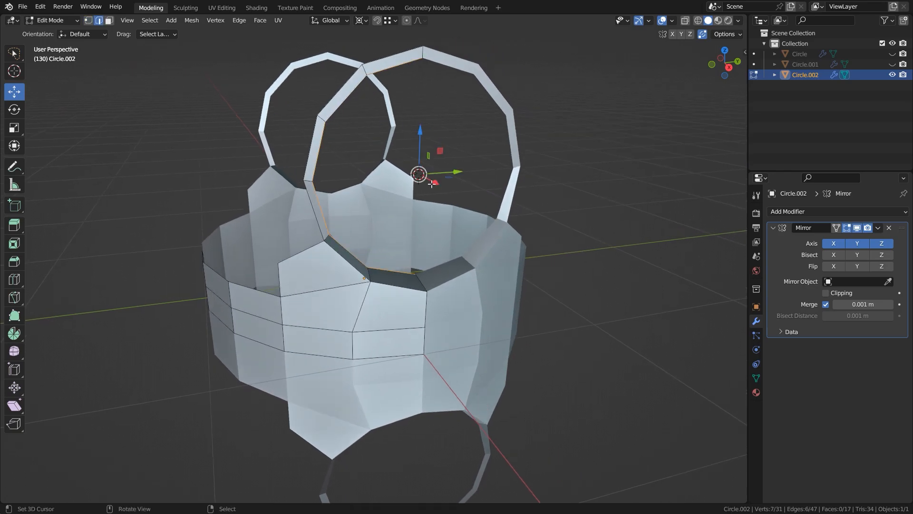
pyautogui.press('s')
pyautogui.click(632, 347)
# Fill the remaining faces of the wall's new upper row and set the pivot point to the selection.
pyautogui.hotkey('alt', 'a')
pyautogui.moveTo(318, 309); pyautogui.dragTo(334, 255, button='middle')
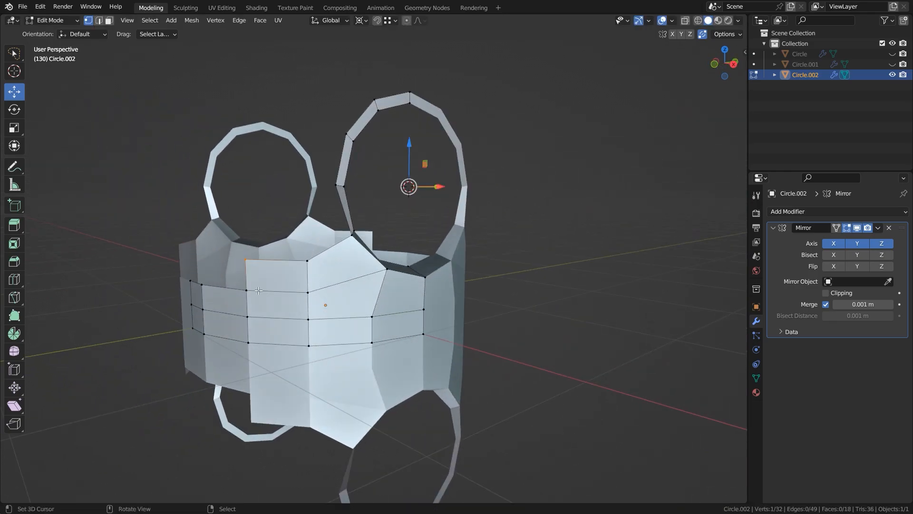
pyautogui.press('f')
pyautogui.press('f')
pyautogui.press('.')
pyautogui.click(446, 194)
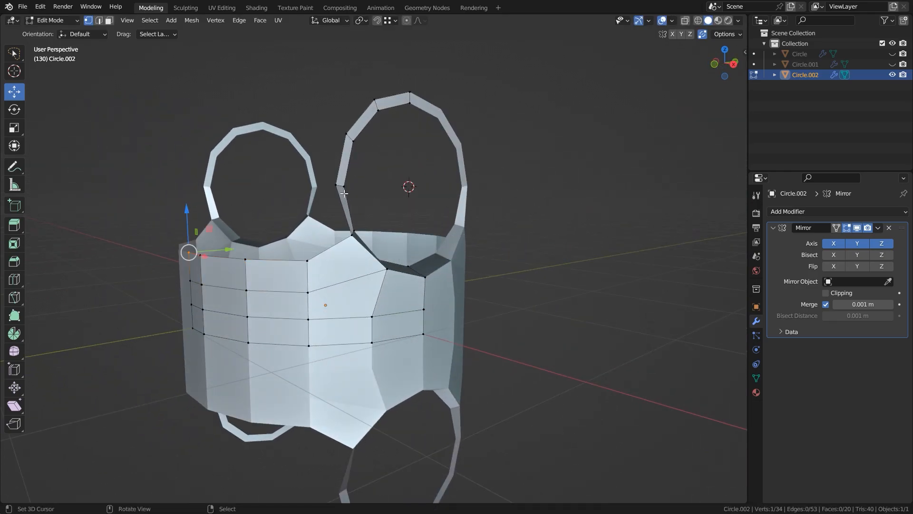
# Build another row of four faces on top of the wall, from the circular opening to the mirror seam.
pyautogui.moveTo(334, 230); pyautogui.dragTo(307, 264, button='middle')
pyautogui.click(331, 229)
pyautogui.keyDown('shift'); pyautogui.rightClick(355, 193); pyautogui.keyUp('shift')
pyautogui.rightClick(305, 265)
pyautogui.press('f')
pyautogui.moveTo(252, 266); pyautogui.dragTo(276, 270, button='middle')
pyautogui.rightClick(255, 270)
pyautogui.press('f')
pyautogui.rightClick(195, 269)
pyautogui.press('f')
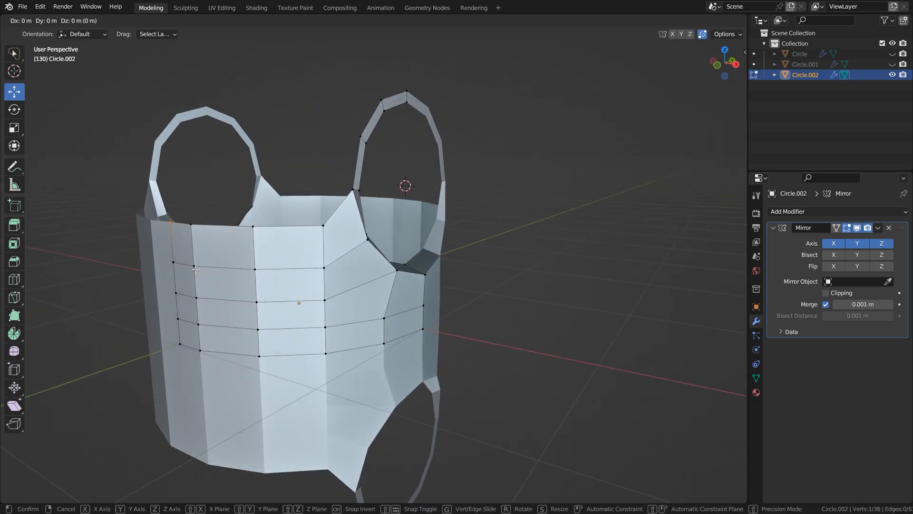
# Enable clipping on the Mirror modifier and adjust the vertices on the wall's mirror seam.
pyautogui.click(195, 269)
pyautogui.moveTo(196, 268); pyautogui.dragTo(579, 266, button='middle')
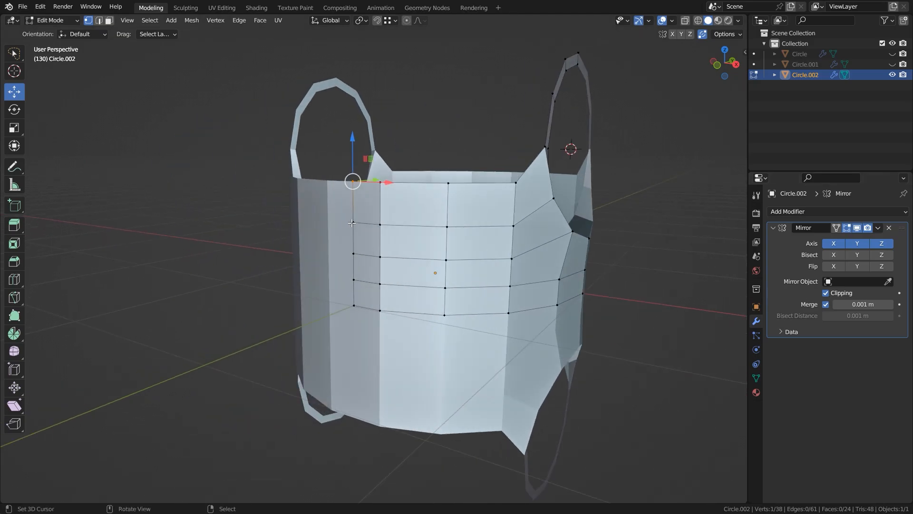
pyautogui.click(390, 254)
pyautogui.moveTo(390, 254); pyautogui.dragTo(540, 164, button='middle')
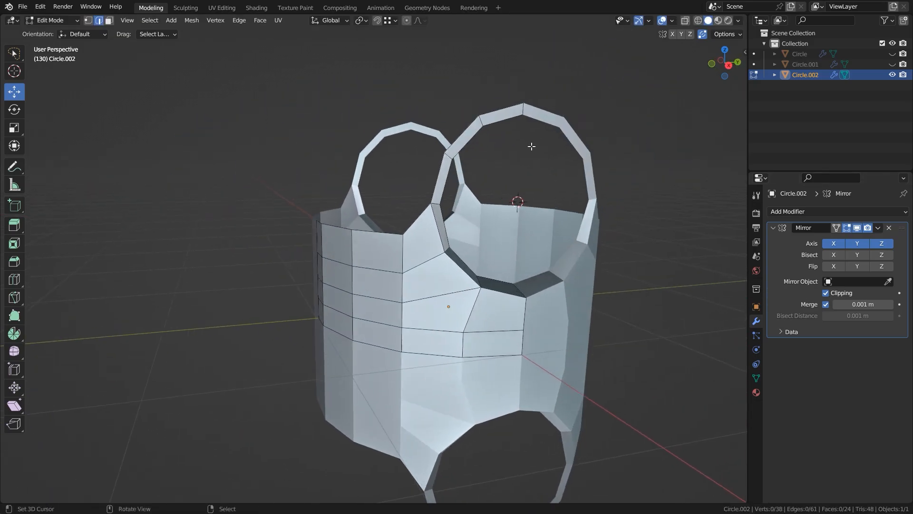
# Reposition the upper wall vertices beside the circular opening to even out the shoulder faces.
pyautogui.moveTo(557, 108); pyautogui.dragTo(573, 167, button='middle')
pyautogui.moveTo(478, 299); pyautogui.dragTo(513, 257, button='middle')
pyautogui.scroll(1, 435, 261)
pyautogui.keyDown('shift'); pyautogui.moveTo(434, 261); pyautogui.dragTo(405, 222, button='middle'); pyautogui.keyUp('shift')
pyautogui.press('1')
pyautogui.click(415, 182)
pyautogui.press('g')
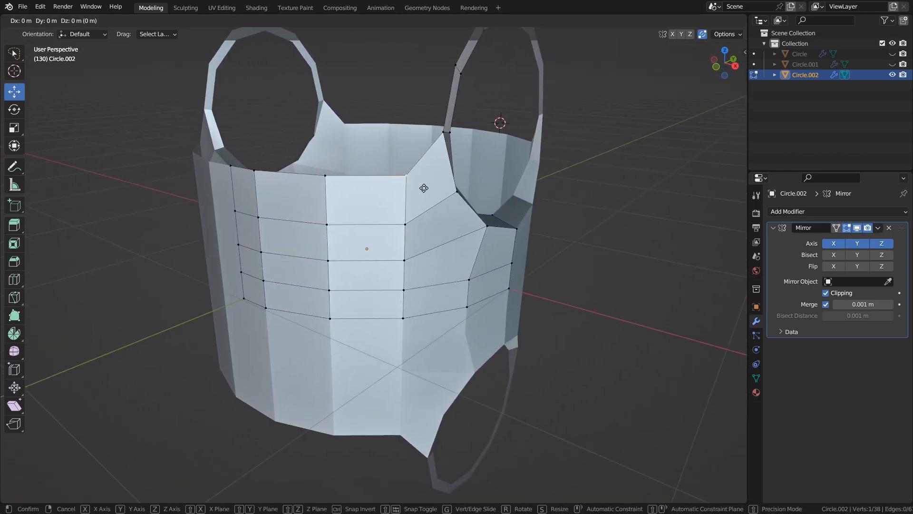
pyautogui.click(405, 194)
pyautogui.click(411, 228)
pyautogui.moveTo(411, 227); pyautogui.dragTo(375, 228, button='middle')
# Extrude the circular opening's inner edge loop and scale it inward to about 0.8.
pyautogui.press('2')
pyautogui.keyDown('alt'); pyautogui.click(371, 221); pyautogui.keyUp('alt')
pyautogui.keyDown('shift'); pyautogui.moveTo(453, 140); pyautogui.dragTo(427, 193, button='middle'); pyautogui.keyUp('shift')
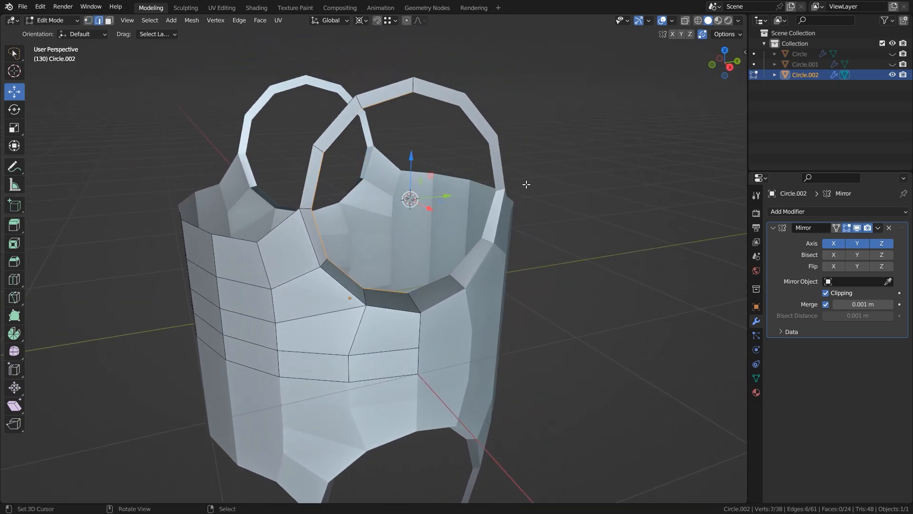
pyautogui.scroll(3, 528, 184)
pyautogui.press('s')
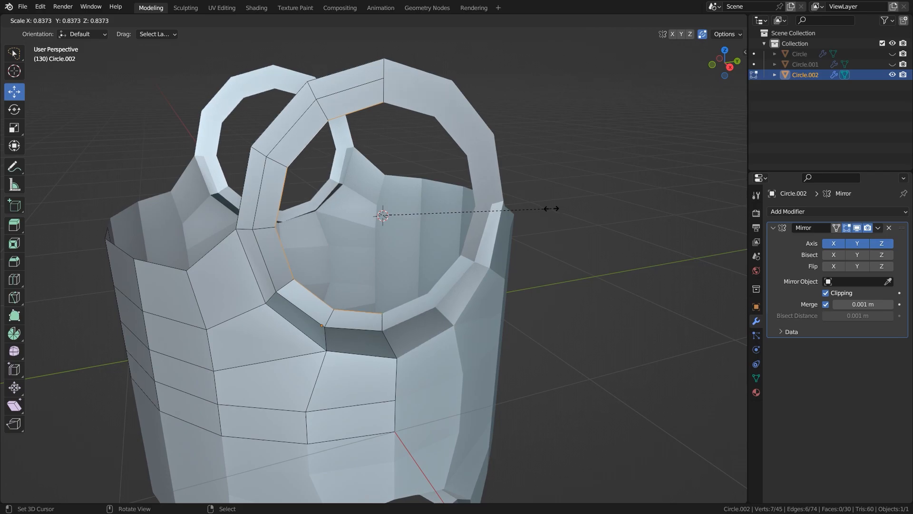
pyautogui.click(547, 209)
# Extrude the opening's inner loop about -0.08 m along X and scale it by 0.906 and again by 0.957.
pyautogui.press('e')
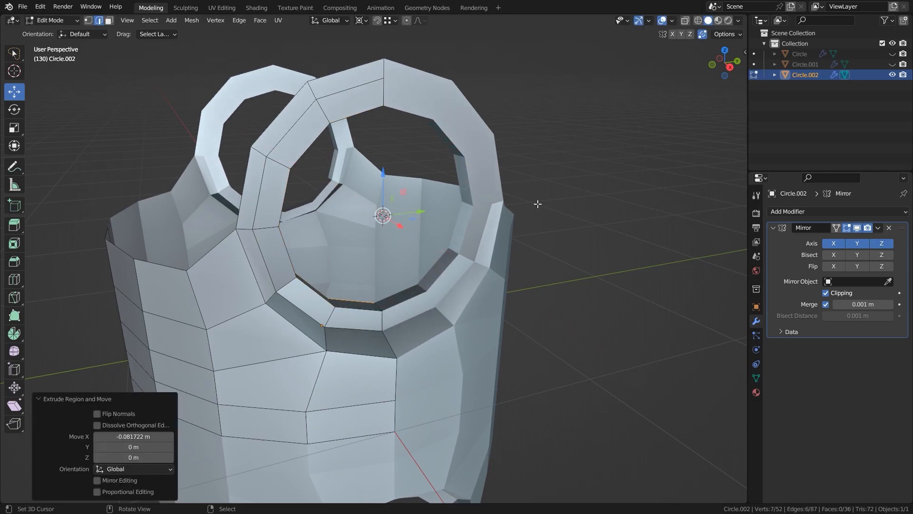
pyautogui.press('s')
pyautogui.click(547, 204)
pyautogui.press('s')
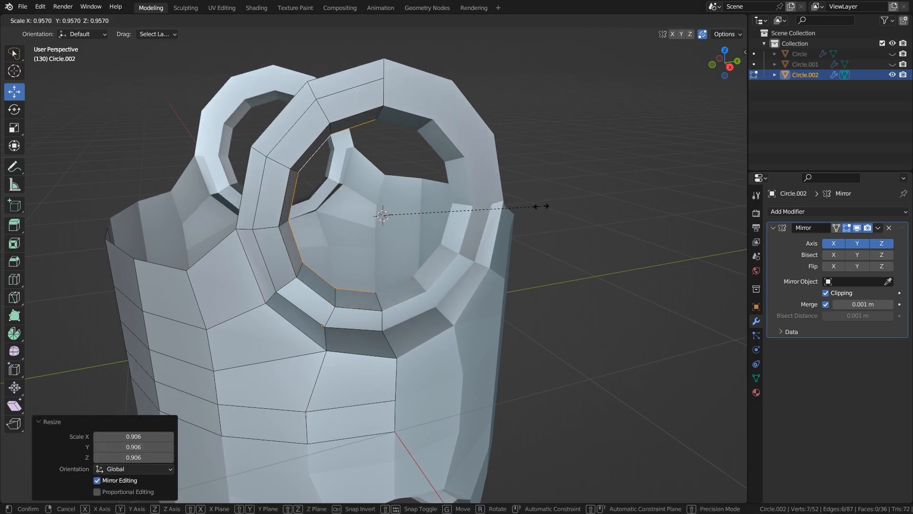
pyautogui.click(542, 206)
# Extrude the opening's innermost edge loop once more and scale it inward to form another ring of faces.
pyautogui.press('e')
pyautogui.press('s')
pyautogui.click(500, 204)
pyautogui.moveTo(499, 204); pyautogui.dragTo(445, 187, button='middle')
pyautogui.moveTo(473, 216)
pyautogui.mouseDown()
pyautogui.moveTo(426, 205)
pyautogui.moveTo(469, 216)
pyautogui.mouseUp()
# In wireframe right view, select the circular opening and upper wall rows and move them about 0.053 m down along Z.
pyautogui.hotkey('alt', 'a')
pyautogui.moveTo(635, 238); pyautogui.dragTo(354, 288, button='middle')
pyautogui.press('KP_3')
pyautogui.hotkey('shift', 'z')
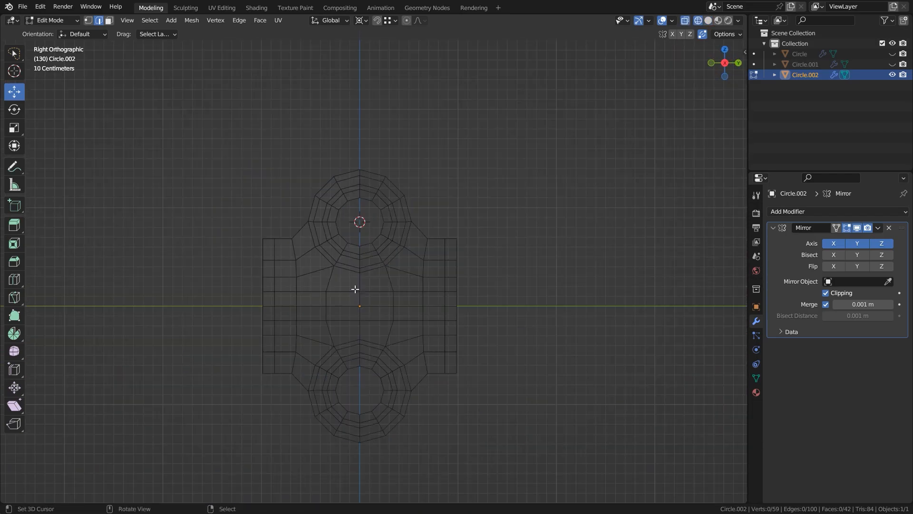
pyautogui.moveTo(236, 287); pyautogui.dragTo(467, 104)
pyautogui.moveTo(359, 192); pyautogui.dragTo(359, 199)
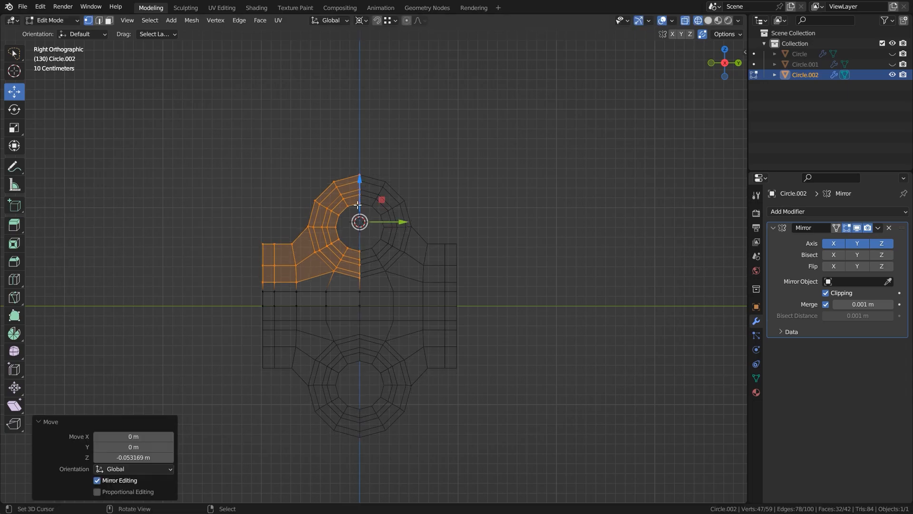
# Return to solid shading and recalculate the normals of the entire mesh to the outside.
pyautogui.click(292, 278)
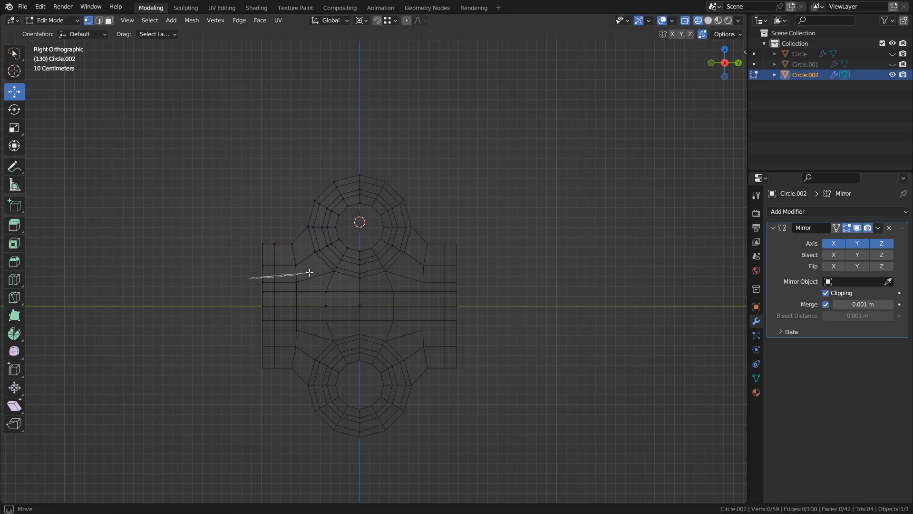
pyautogui.moveTo(435, 251); pyautogui.dragTo(204, 209)
pyautogui.moveTo(359, 183); pyautogui.dragTo(358, 187)
pyautogui.hotkey('alt', 'a')
pyautogui.scroll(2, 355, 265)
pyautogui.hotkey('shift', 'z')
pyautogui.moveTo(273, 259); pyautogui.dragTo(368, 291, button='middle')
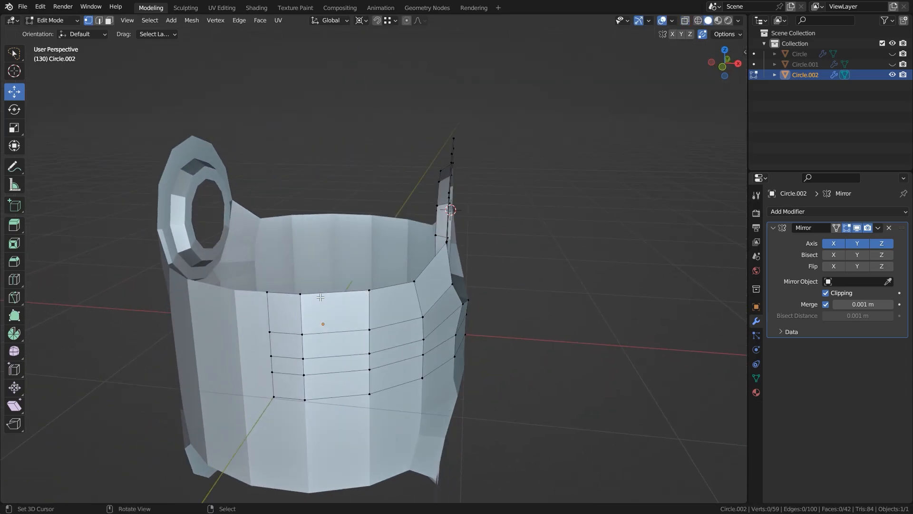
pyautogui.press('.')
pyautogui.click(428, 193)
pyautogui.moveTo(310, 257); pyautogui.dragTo(311, 267)
pyautogui.moveTo(312, 267); pyautogui.dragTo(443, 285, button='middle')
pyautogui.press('a')
pyautogui.hotkey('shift', 'n')
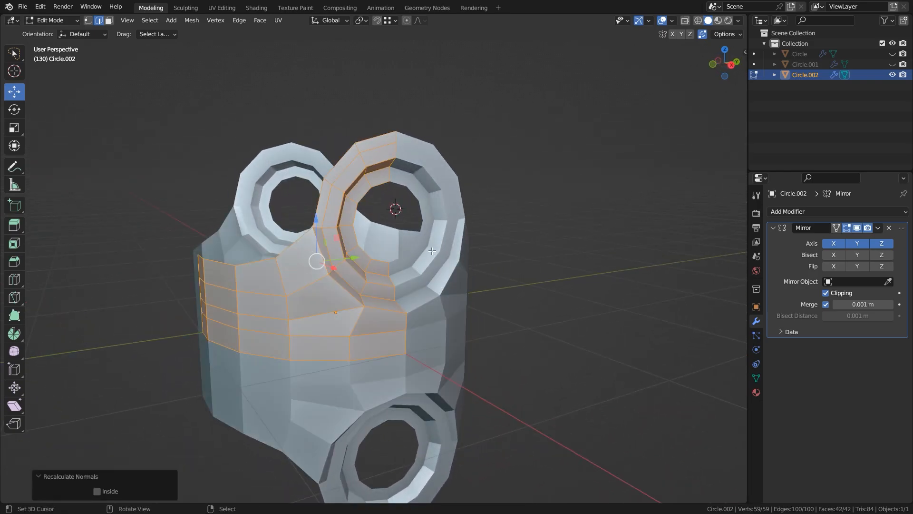
# Solidify all the faces of the wall and circular opening with a thickness of about 0.26 m.
pyautogui.hotkey('ctrl', 'f')
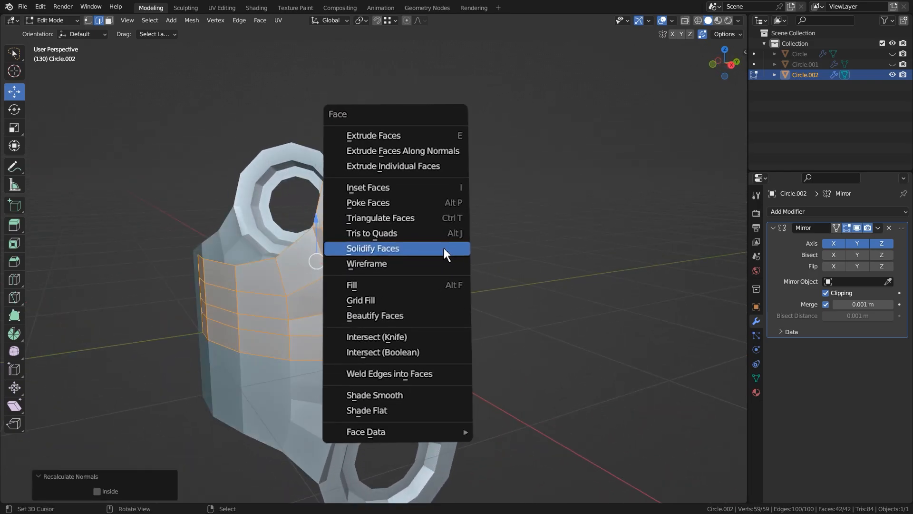
pyautogui.click(444, 246)
pyautogui.moveTo(444, 246); pyautogui.dragTo(287, 430, button='middle')
pyautogui.moveTo(155, 494); pyautogui.dragTo(206, 494)
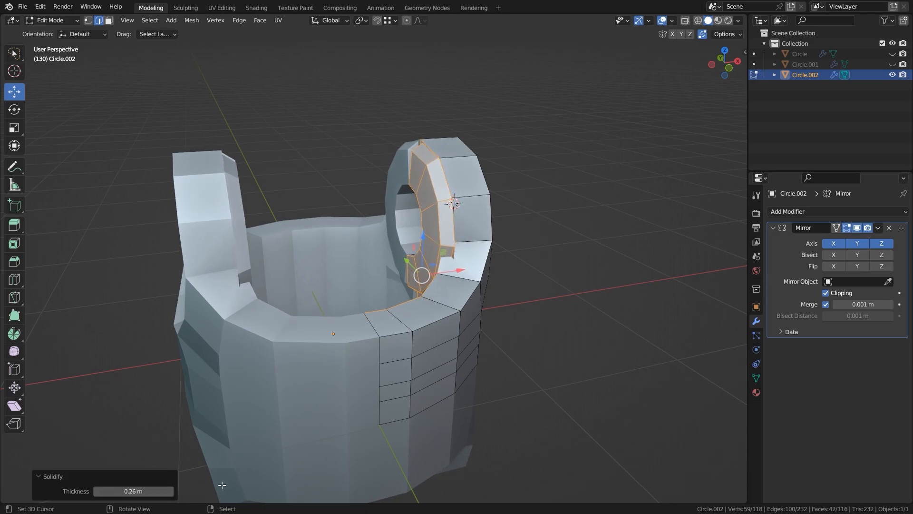
pyautogui.moveTo(367, 376); pyautogui.dragTo(369, 383, button='middle')
pyautogui.scroll(1, 369, 385)
pyautogui.keyDown('shift'); pyautogui.moveTo(370, 387); pyautogui.dragTo(317, 402, button='middle'); pyautogui.keyUp('shift')
pyautogui.moveTo(143, 492); pyautogui.dragTo(147, 492)
# Hide the mirrored copies and delete the faces the solidify made along the mirror seams of the wall and opening.
pyautogui.moveTo(323, 164); pyautogui.dragTo(499, 179, button='middle')
pyautogui.scroll(1, 446, 180)
pyautogui.click(857, 229)
pyautogui.press('3')
pyautogui.rightClick(374, 143)
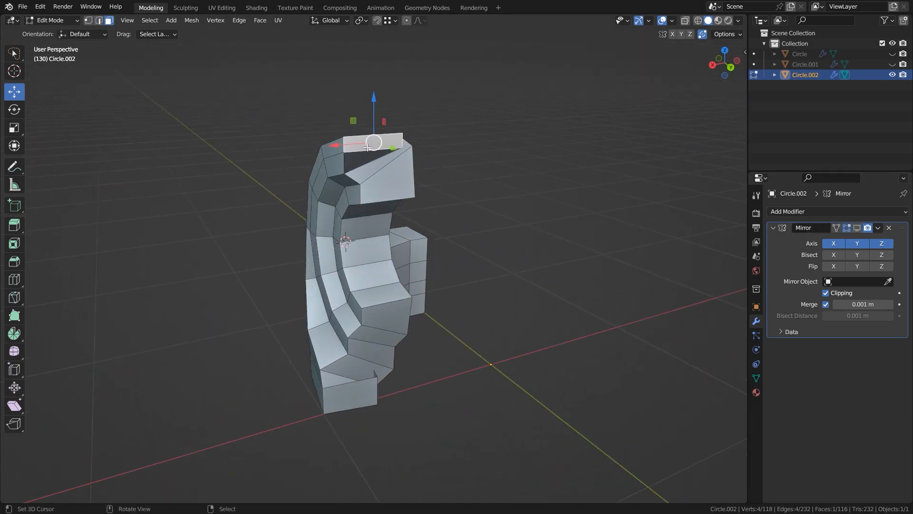
pyautogui.keyDown('ctrl'); pyautogui.rightClick(387, 178); pyautogui.keyUp('ctrl')
pyautogui.keyDown('shift'); pyautogui.rightClick(387, 313); pyautogui.keyUp('shift')
pyautogui.keyDown('ctrl'); pyautogui.rightClick(354, 394); pyautogui.keyUp('ctrl')
pyautogui.moveTo(401, 392); pyautogui.dragTo(370, 271, button='middle')
pyautogui.keyDown('shift'); pyautogui.rightClick(328, 302); pyautogui.keyUp('shift')
pyautogui.keyDown('ctrl'); pyautogui.rightClick(504, 470); pyautogui.keyUp('ctrl')
pyautogui.moveTo(505, 470); pyautogui.dragTo(410, 202, button='middle')
pyautogui.press('x')
pyautogui.click(559, 277)
# Dissolve the surplus edge loops on the inner side of the thickened circular opening.
pyautogui.press('2')
pyautogui.scroll(2, 380, 267)
pyautogui.keyDown('alt'); pyautogui.rightClick(358, 342); pyautogui.keyUp('alt')
pyautogui.hotkey('ctrl', 'x')
pyautogui.moveTo(358, 343); pyautogui.dragTo(238, 193, button='middle')
pyautogui.keyDown('alt'); pyautogui.rightClick(389, 332); pyautogui.keyUp('alt')
pyautogui.hotkey('ctrl', 'x')
pyautogui.keyDown('alt'); pyautogui.rightClick(493, 169); pyautogui.keyUp('alt')
pyautogui.hotkey('ctrl', 'x')
# Move the edge below the opening on the inner wall about 0.169 m up along Z.
pyautogui.scroll(-2, 485, 190)
pyautogui.moveTo(485, 191); pyautogui.dragTo(325, 403, button='middle')
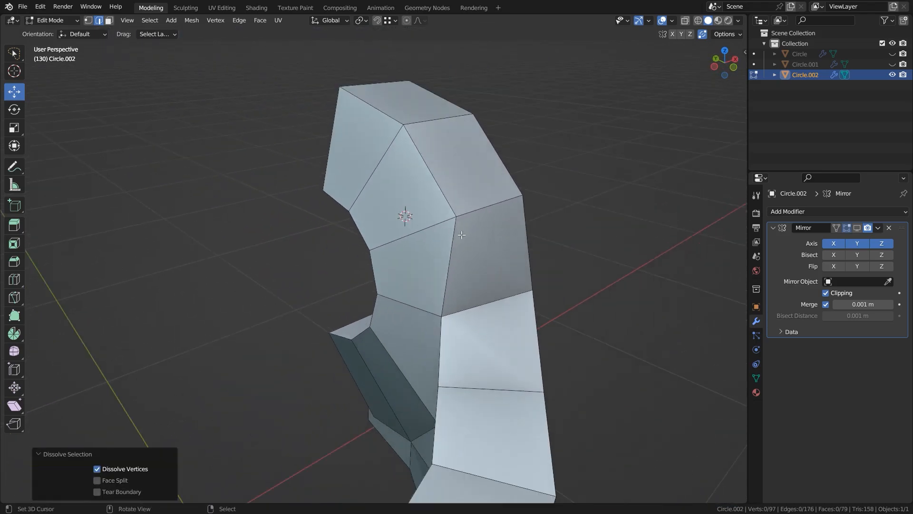
pyautogui.rightClick(327, 402)
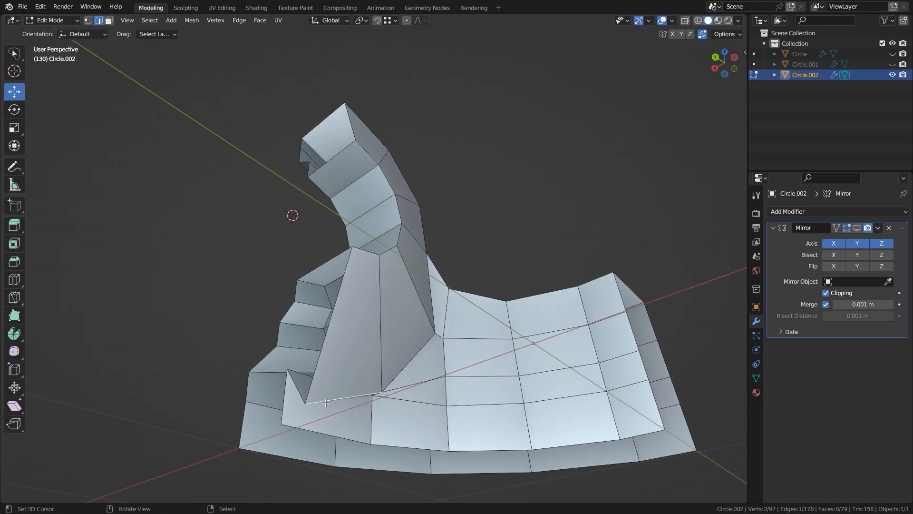
pyautogui.moveTo(347, 361); pyautogui.dragTo(349, 310)
pyautogui.moveTo(349, 310); pyautogui.dragTo(355, 388, button='middle')
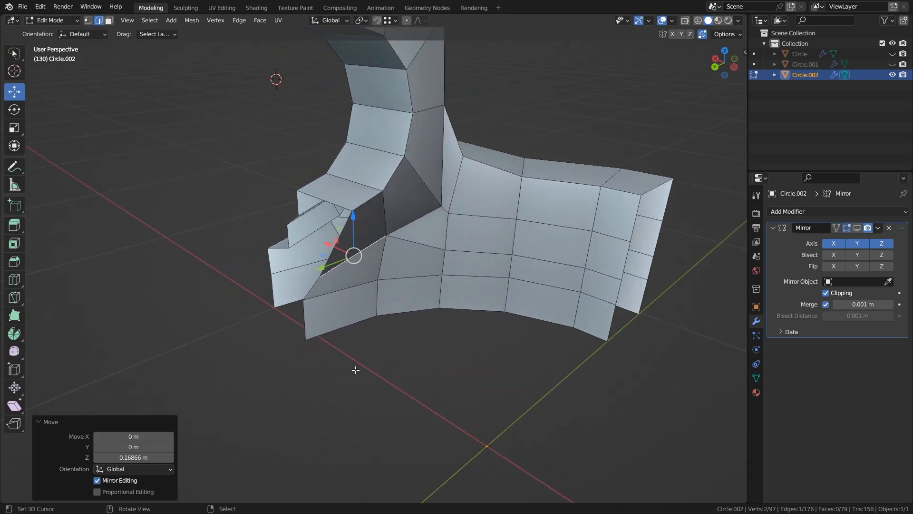
# Select the open seam edges beneath the circular opening and flatten them by scaling to 0 along Y.
pyautogui.press('3')
pyautogui.rightClick(351, 278)
pyautogui.keyDown('shift'); pyautogui.rightClick(345, 310); pyautogui.keyUp('shift')
pyautogui.keyDown('alt'); pyautogui.rightClick(341, 229); pyautogui.keyUp('alt')
pyautogui.moveTo(369, 306); pyautogui.dragTo(297, 311, button='middle')
pyautogui.press('s')
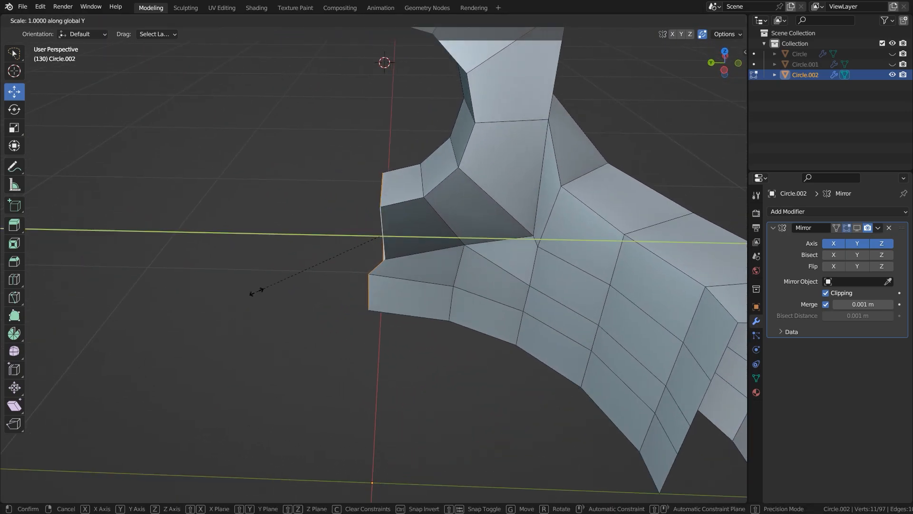
pyautogui.press('y')
pyautogui.press('0')
pyautogui.press('Return')
# Show the mirrored copies again and move the wall's end edge loop about -0.177 m along X in wireframe shading.
pyautogui.moveTo(340, 235); pyautogui.dragTo(267, 234)
pyautogui.rightClick(285, 234)
pyautogui.click(857, 228)
pyautogui.moveTo(290, 234); pyautogui.dragTo(418, 254, button='middle')
pyautogui.moveTo(195, 276); pyautogui.dragTo(342, 232)
pyautogui.keyDown('alt'); pyautogui.rightClick(668, 250); pyautogui.keyUp('alt')
pyautogui.moveTo(638, 263); pyautogui.dragTo(696, 302)
pyautogui.hotkey('shift', 'z')
pyautogui.moveTo(694, 311); pyautogui.dragTo(632, 316, button='middle')
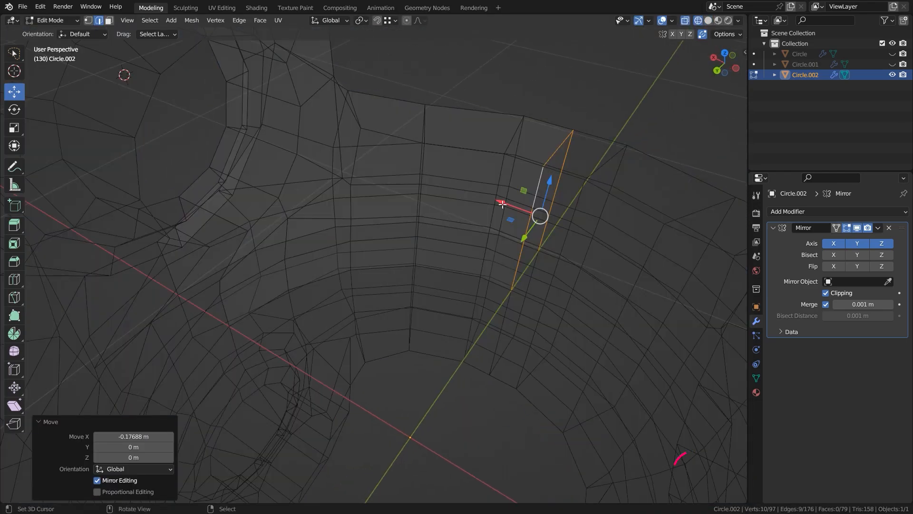
pyautogui.moveTo(502, 205); pyautogui.dragTo(452, 219)
pyautogui.hotkey('shift', 'z')
# Select the circular edge loop on the inner side of the opening and move it about 0.07 m along X.
pyautogui.moveTo(430, 235); pyautogui.dragTo(470, 281, button='middle')
pyautogui.press('3')
pyautogui.rightClick(267, 281)
pyautogui.moveTo(270, 287); pyautogui.dragTo(294, 284, button='middle')
pyautogui.scroll(-4, 294, 284)
pyautogui.press('2')
pyautogui.moveTo(328, 202); pyautogui.dragTo(333, 221, button='middle')
pyautogui.keyDown('alt'); pyautogui.rightClick(314, 176); pyautogui.keyUp('alt')
pyautogui.keyDown('ctrl'); pyautogui.moveTo(285, 203); pyautogui.dragTo(294, 120); pyautogui.keyUp('ctrl')
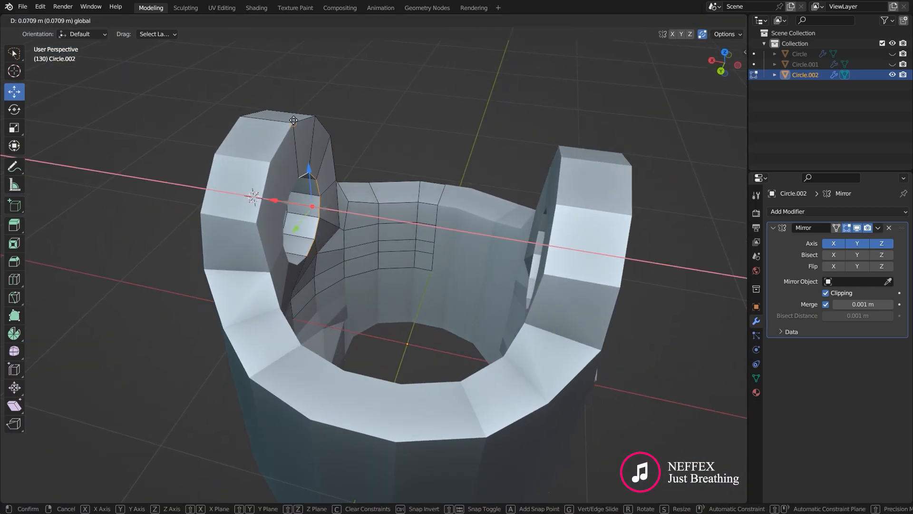
pyautogui.moveTo(371, 269); pyautogui.dragTo(339, 279, button='middle')
# Slide a vertex on the inner wall beside the circular opening along its edge to even out the surrounding faces.
pyautogui.hotkey('alt', 'a')
pyautogui.scroll(4, 304, 271)
pyautogui.keyDown('shift'); pyautogui.moveTo(295, 260); pyautogui.dragTo(268, 278, button='middle'); pyautogui.keyUp('shift')
pyautogui.moveTo(219, 264); pyautogui.dragTo(248, 280)
pyautogui.keyDown('shift'); pyautogui.moveTo(252, 304); pyautogui.dragTo(254, 269, button='middle'); pyautogui.keyUp('shift')
pyautogui.press('1')
pyautogui.rightClick(257, 289)
pyautogui.moveTo(228, 275); pyautogui.dragTo(253, 290)
pyautogui.rightClick(278, 249)
pyautogui.press('g')
pyautogui.press('g')
pyautogui.click(330, 241)
pyautogui.moveTo(330, 241); pyautogui.dragTo(345, 218, button='middle')
# Reposition individual vertices on the inner wall beneath the opening to smooth its curvature.
pyautogui.hotkey('alt', 'a')
pyautogui.scroll(4, 328, 218)
pyautogui.rightClick(375, 181)
pyautogui.scroll(-2, 345, 218)
pyautogui.moveTo(340, 200); pyautogui.dragTo(362, 207)
pyautogui.moveTo(381, 304); pyautogui.dragTo(365, 269, button='middle')
pyautogui.rightClick(363, 274)
pyautogui.moveTo(332, 258); pyautogui.dragTo(339, 261)
pyautogui.rightClick(361, 328)
pyautogui.moveTo(333, 314); pyautogui.dragTo(339, 317)
# Slide another vertex along its edge where the inner wall meets the circular opening.
pyautogui.hotkey('alt', 'a')
pyautogui.scroll(-4, 347, 304)
pyautogui.moveTo(352, 295); pyautogui.dragTo(375, 266, button='middle')
pyautogui.rightClick(421, 205)
pyautogui.press('g')
pyautogui.press('g')
pyautogui.click(402, 199)
# Select the two upper outer faces of the opening's ring and scale them to about 0.935 around the 3D cursor, excluding X.
pyautogui.moveTo(452, 214); pyautogui.dragTo(404, 247, button='middle')
pyautogui.scroll(-5, 404, 247)
pyautogui.moveTo(505, 190); pyautogui.dragTo(383, 133, button='middle')
pyautogui.scroll(3, 384, 134)
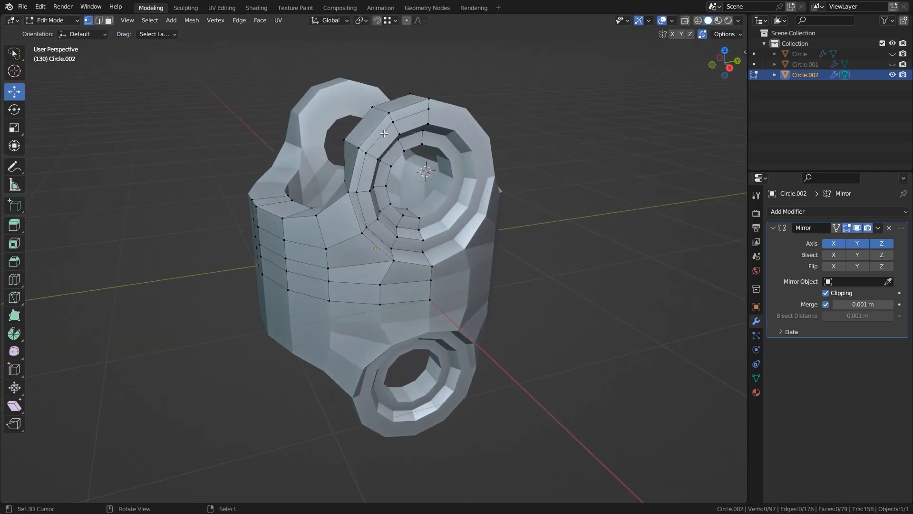
pyautogui.scroll(1, 385, 134)
pyautogui.keyDown('alt'); pyautogui.rightClick(384, 81); pyautogui.keyUp('alt')
pyautogui.moveTo(447, 155); pyautogui.dragTo(462, 257, button='middle')
pyautogui.scroll(2, 373, 214)
pyautogui.press('.')
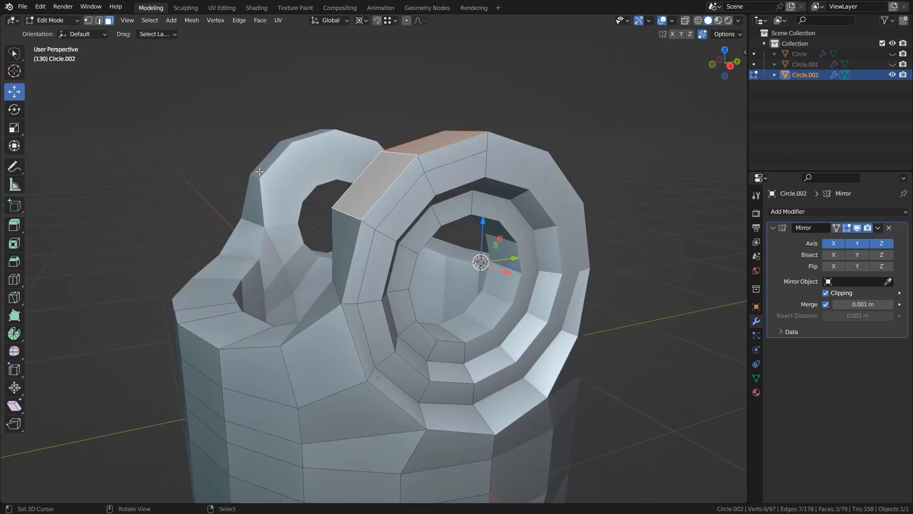
pyautogui.press('s')
pyautogui.hotkey('shift', 'x')
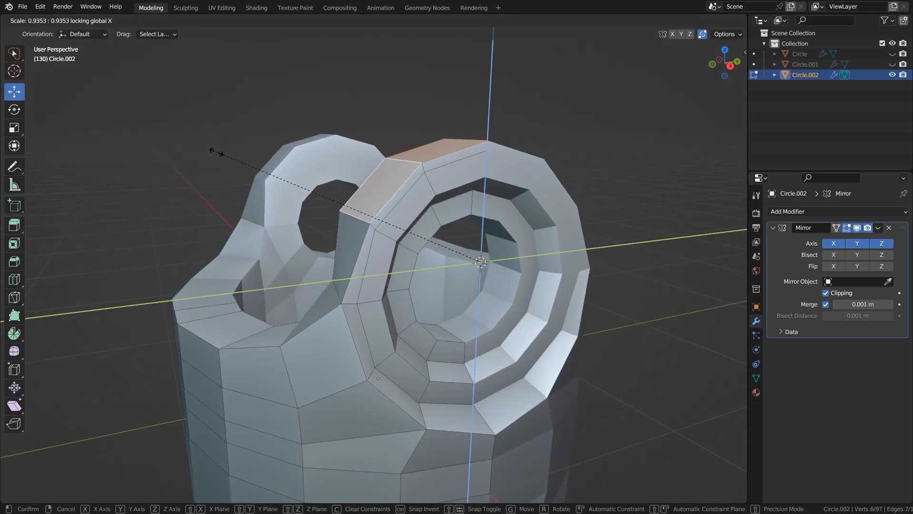
pyautogui.click(212, 153)
# Scale the two upper edges beside the ring's outer rim around the 3D cursor, and scale the rim's edge loop to about 1.03.
pyautogui.click(395, 202)
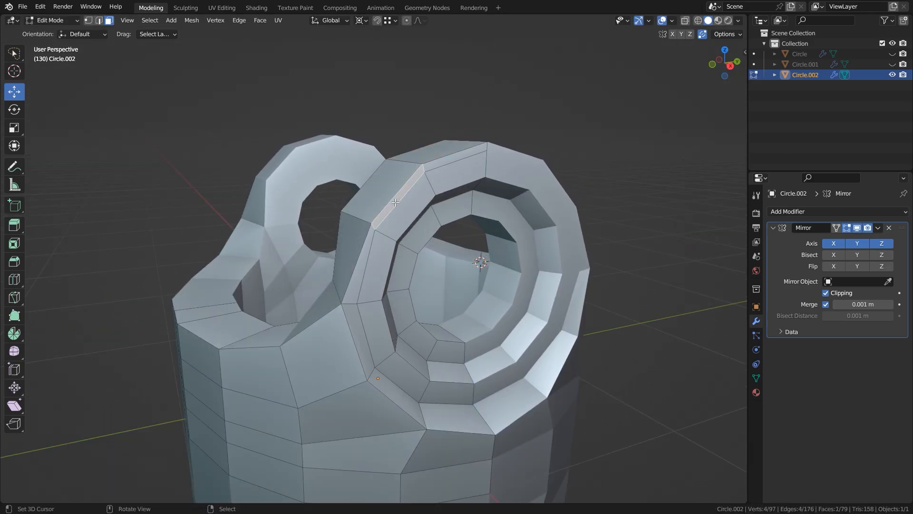
pyautogui.keyDown('shift'); pyautogui.click(455, 169); pyautogui.keyUp('shift')
pyautogui.press('s')
pyautogui.click(309, 164)
pyautogui.hotkey('alt', 'a')
pyautogui.moveTo(362, 321)
pyautogui.mouseDown(button='middle')
pyautogui.moveTo(343, 307)
pyautogui.moveTo(271, 302)
pyautogui.moveTo(349, 312)
pyautogui.mouseUp(button='middle')
pyautogui.press('s')
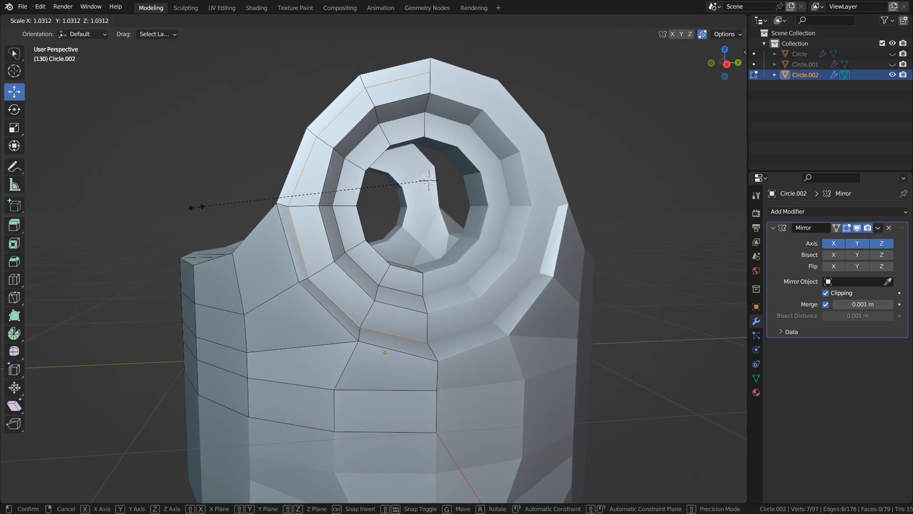
pyautogui.click(195, 207)
pyautogui.hotkey('alt', 'a')
# Bevel the wall's upper edges and the opening's ring edge loops with 2 segments and a width of about 0.017 m.
pyautogui.moveTo(305, 273); pyautogui.dragTo(380, 305, button='middle')
pyautogui.scroll(-2, 344, 286)
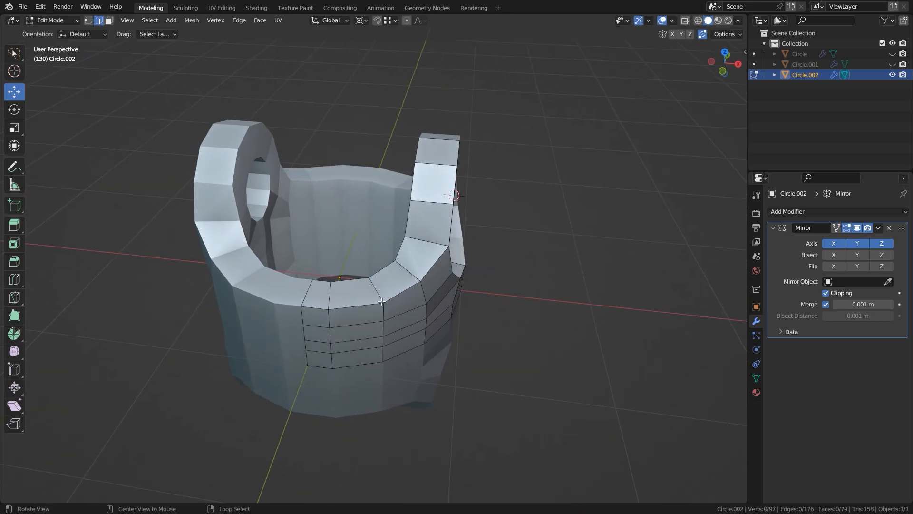
pyautogui.moveTo(485, 293); pyautogui.dragTo(412, 239, button='middle')
pyautogui.keyDown('alt'); pyautogui.keyDown('shift'); pyautogui.click(412, 281); pyautogui.keyUp('shift'); pyautogui.keyUp('alt')
pyautogui.moveTo(468, 329); pyautogui.dragTo(450, 330, button='middle')
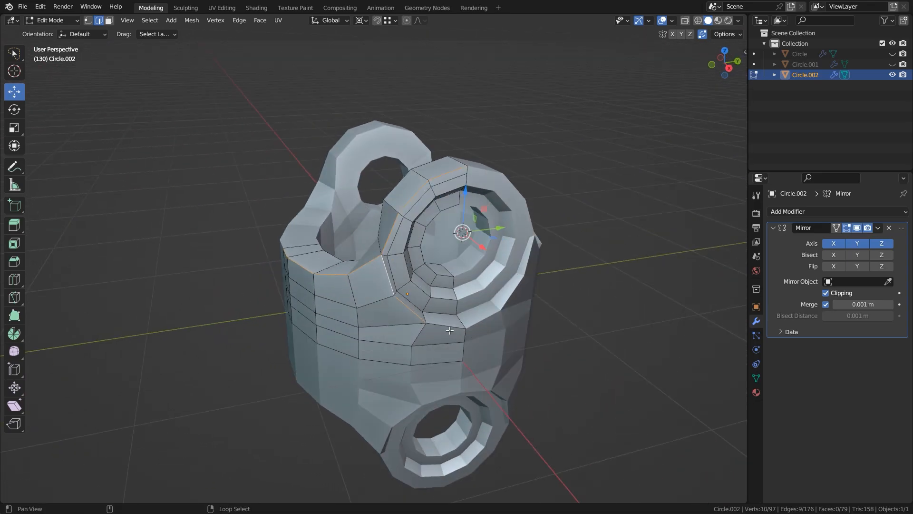
pyautogui.keyDown('shift'); pyautogui.rightClick(444, 322); pyautogui.keyUp('shift')
pyautogui.moveTo(390, 311); pyautogui.dragTo(535, 339, button='middle')
pyautogui.scroll(3, 521, 328)
pyautogui.keyDown('shift'); pyautogui.rightClick(400, 184); pyautogui.keyUp('shift')
pyautogui.moveTo(432, 238); pyautogui.dragTo(272, 222, button='middle')
pyautogui.moveTo(421, 250); pyautogui.dragTo(544, 267, button='middle')
pyautogui.hotkey('ctrl', 'b')
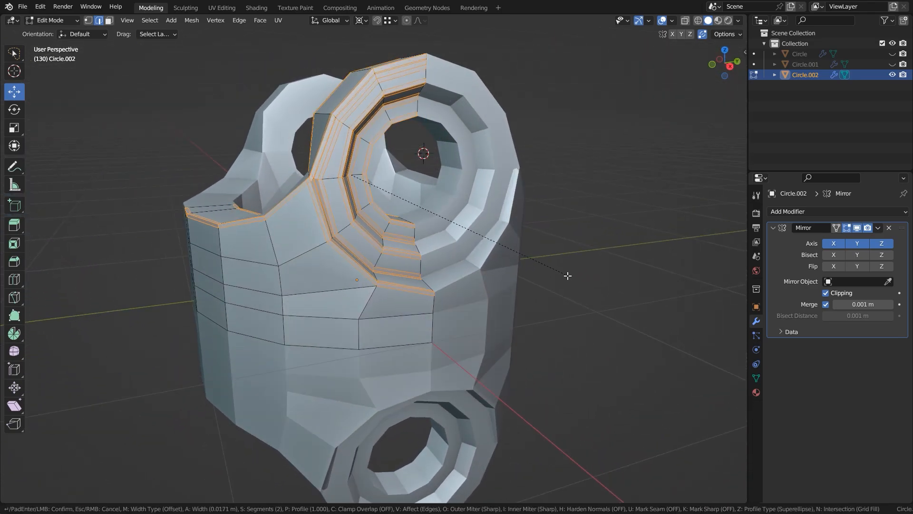
pyautogui.click(565, 273)
# Select the surplus bevel edges on the ring around the circular opening and dissolve them.
pyautogui.scroll(4, 457, 295)
pyautogui.keyDown('shift'); pyautogui.moveTo(443, 143); pyautogui.dragTo(441, 249, button='middle'); pyautogui.keyUp('shift')
pyautogui.hotkey('alt', 'a')
pyautogui.rightClick(442, 248)
pyautogui.keyDown('shift'); pyautogui.moveTo(358, 279); pyautogui.dragTo(419, 104, button='middle'); pyautogui.keyUp('shift')
pyautogui.keyDown('ctrl'); pyautogui.rightClick(309, 238); pyautogui.keyUp('ctrl')
pyautogui.keyDown('shift'); pyautogui.rightClick(334, 238); pyautogui.keyUp('shift')
pyautogui.keyDown('ctrl'); pyautogui.rightClick(441, 101); pyautogui.keyUp('ctrl')
pyautogui.press('x')
pyautogui.hotkey('ctrl', 'x')
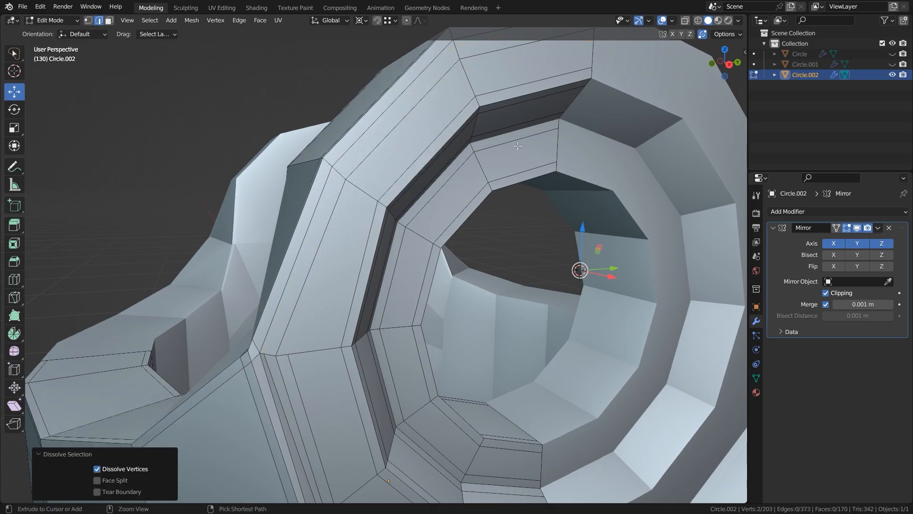
# Merge the closely spaced bevel vertices on the left of the opening's ring at the last selected vertex.
pyautogui.keyDown('shift'); pyautogui.moveTo(285, 248); pyautogui.dragTo(276, 88, button='middle'); pyautogui.keyUp('shift')
pyautogui.press('1')
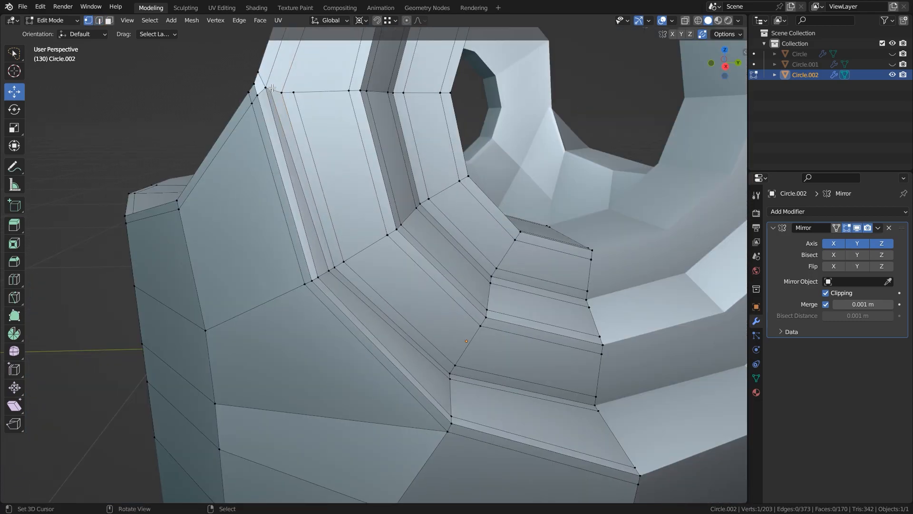
pyautogui.press('m')
pyautogui.click(353, 113)
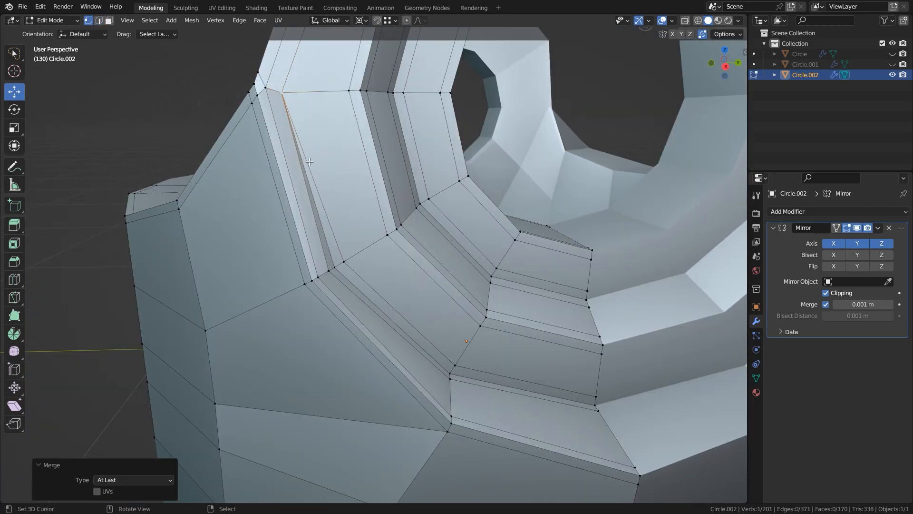
# Dissolve the surplus diagonal edge beside the merged vertex on the ring around the circular opening.
pyautogui.press('2')
pyautogui.rightClick(318, 202)
pyautogui.hotkey('ctrl', 'x')
# Merge the cluster of close bevel vertices where the wall's upper rim meets the ring at the last selected vertex.
pyautogui.scroll(-1, 366, 204)
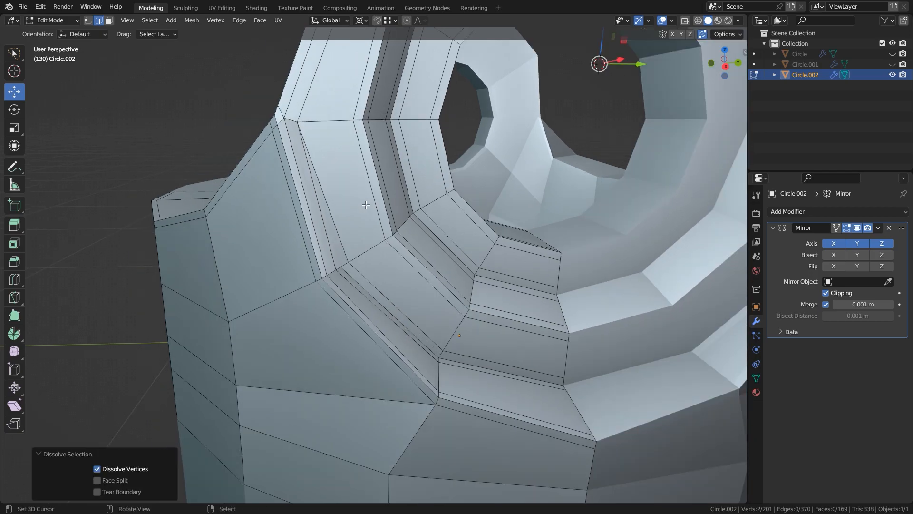
pyautogui.scroll(-3, 365, 204)
pyautogui.moveTo(365, 205); pyautogui.dragTo(450, 202, button='middle')
pyautogui.scroll(3, 333, 143)
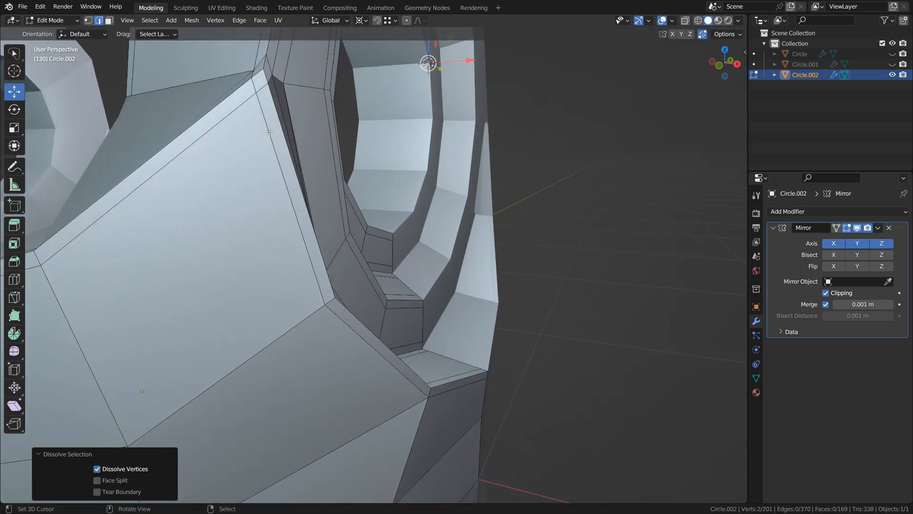
pyautogui.keyDown('shift'); pyautogui.moveTo(281, 104); pyautogui.dragTo(325, 182, button='middle'); pyautogui.keyUp('shift')
pyautogui.press('1')
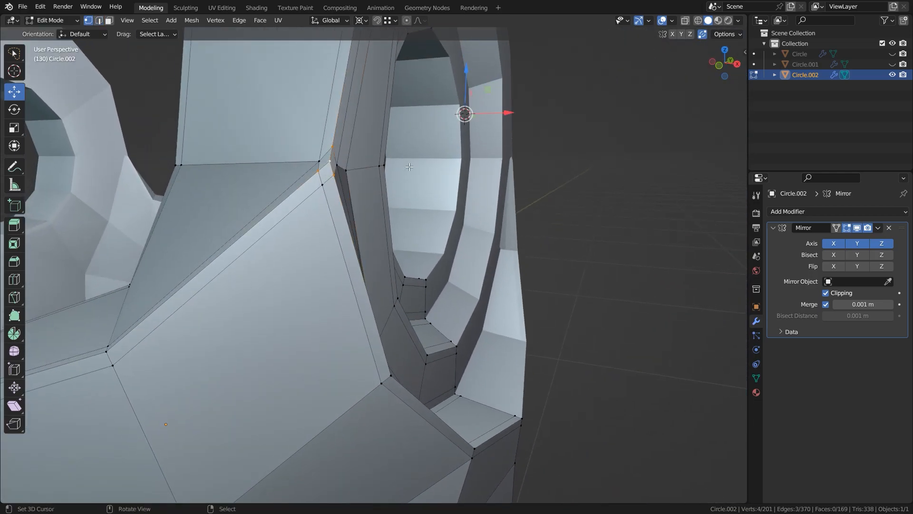
pyautogui.press('m')
pyautogui.click(409, 167)
pyautogui.moveTo(364, 203); pyautogui.dragTo(327, 205, button='middle')
pyautogui.scroll(-3, 366, 210)
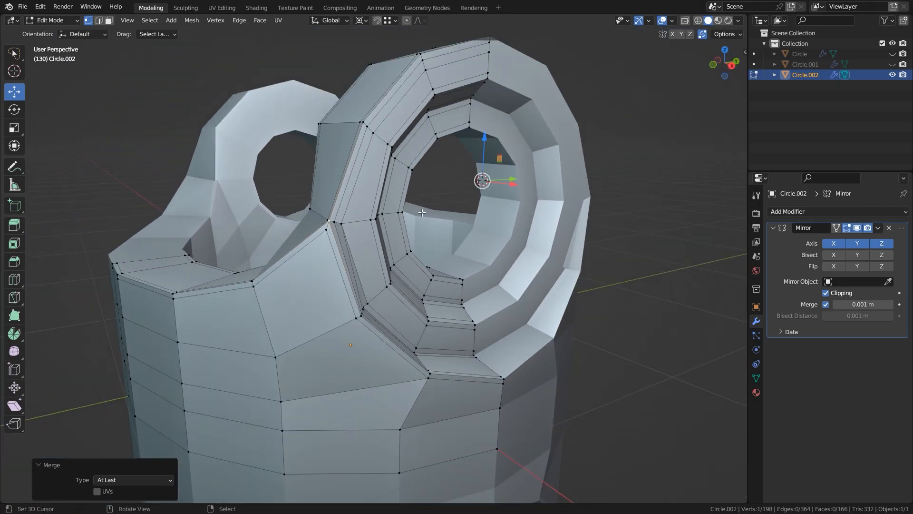
# Add a level 3 Subdivision modifier to the whole object and inspect the smoothed surface around the ring.
pyautogui.press('Tab')
pyautogui.hotkey('ctrl', '3')
pyautogui.scroll(-5, 392, 212)
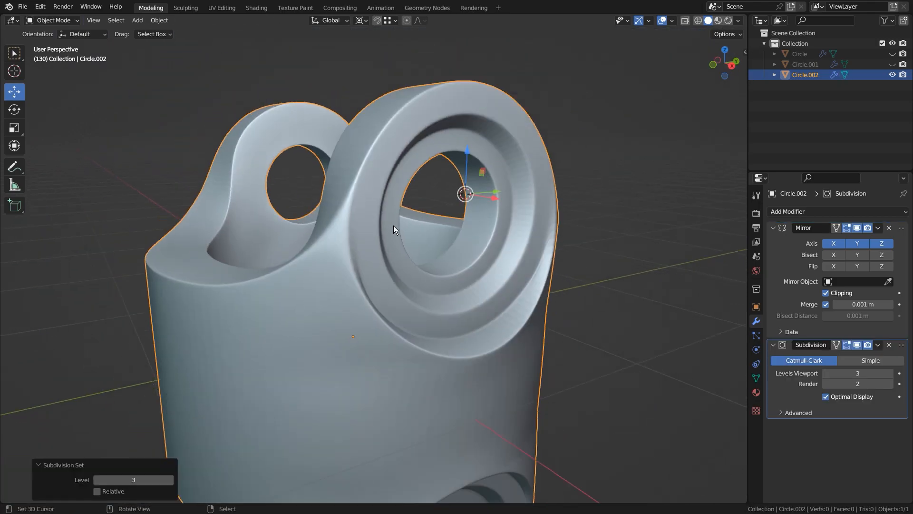
pyautogui.keyDown('shift'); pyautogui.moveTo(332, 320); pyautogui.dragTo(410, 265, button='middle'); pyautogui.keyUp('shift')
# Move the vertices at the lower left of the ring's outer rim about -0.033 m along Y.
pyautogui.press('Tab')
pyautogui.hotkey('alt', 'a')
pyautogui.scroll(2, 410, 266)
pyautogui.scroll(2, 410, 265)
pyautogui.moveTo(416, 250); pyautogui.dragTo(418, 249)
pyautogui.scroll(2, 418, 249)
pyautogui.moveTo(501, 234); pyautogui.dragTo(487, 234)
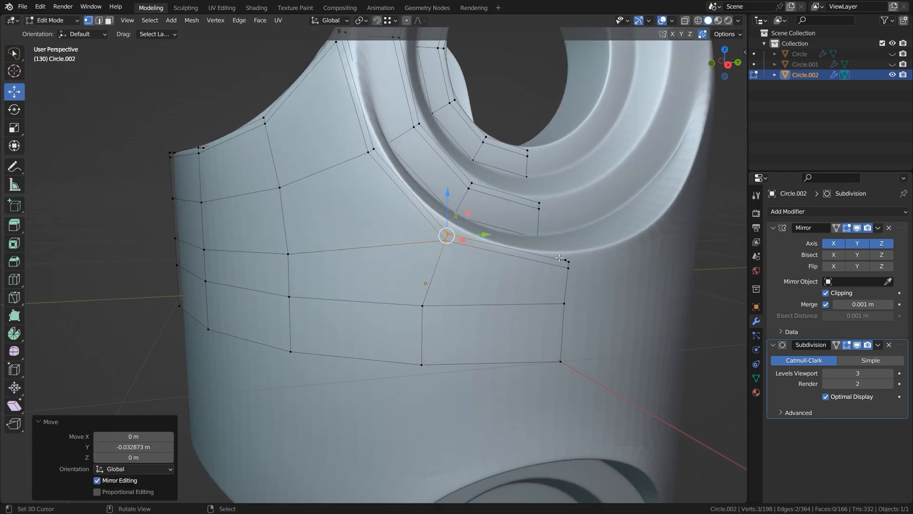
# Lower the vertices at the middle of the ring's bottom edge slightly along Z.
pyautogui.hotkey('shift', 'z')
pyautogui.moveTo(554, 273); pyautogui.dragTo(542, 278, button='middle')
pyautogui.hotkey('alt', 'a')
pyautogui.moveTo(545, 228); pyautogui.dragTo(522, 243)
pyautogui.hotkey('shift', 'z')
pyautogui.moveTo(566, 218); pyautogui.dragTo(566, 224)
pyautogui.scroll(-3, 552, 247)
pyautogui.moveTo(505, 290)
pyautogui.mouseDown(button='middle')
pyautogui.moveTo(462, 301)
pyautogui.moveTo(490, 241)
pyautogui.moveTo(461, 241)
pyautogui.mouseUp(button='middle')
pyautogui.press('Tab')
# Grow the selection over the wall's front columns and lower those vertices slightly along Z.
pyautogui.scroll(-5, 456, 298)
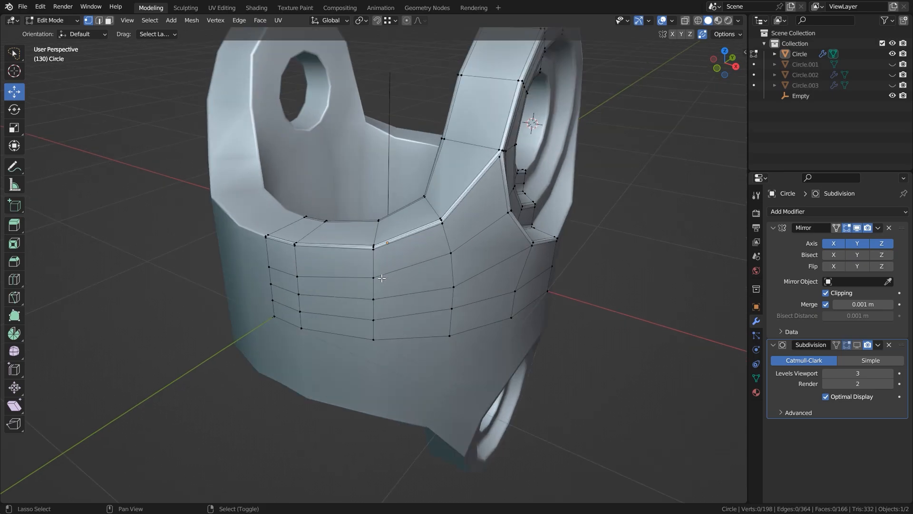
pyautogui.moveTo(382, 278)
pyautogui.mouseDown(button='middle')
pyautogui.moveTo(431, 265)
pyautogui.moveTo(325, 202)
pyautogui.mouseUp(button='middle')
pyautogui.hotkey('shift', 'z')
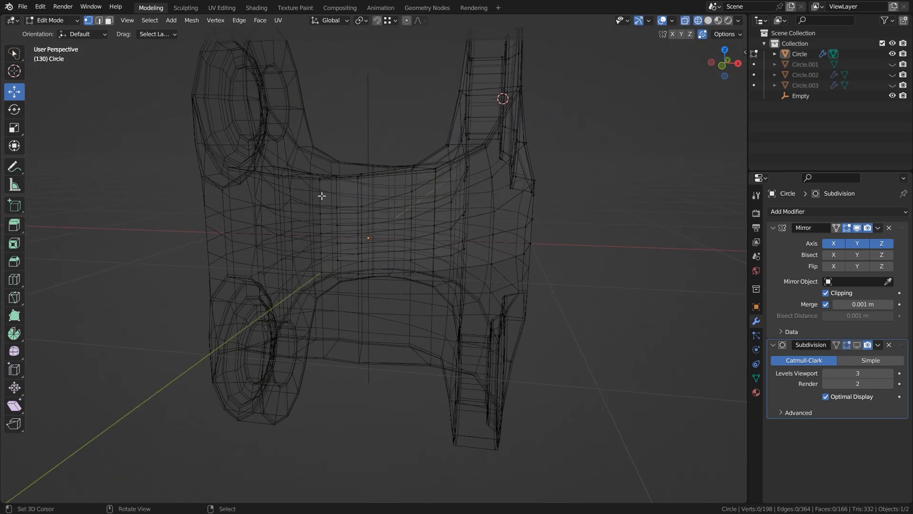
pyautogui.press('ctrl+KP_Add')
pyautogui.press('ctrl+KP_Add')
pyautogui.press('ctrl+KP_Add')
pyautogui.press('ctrl+KP_Subtract')
pyautogui.press('x')
pyautogui.press('Escape')
pyautogui.hotkey('shift', 'z')
pyautogui.moveTo(372, 165); pyautogui.dragTo(372, 172)
pyautogui.press('ctrl+KP_Subtract')
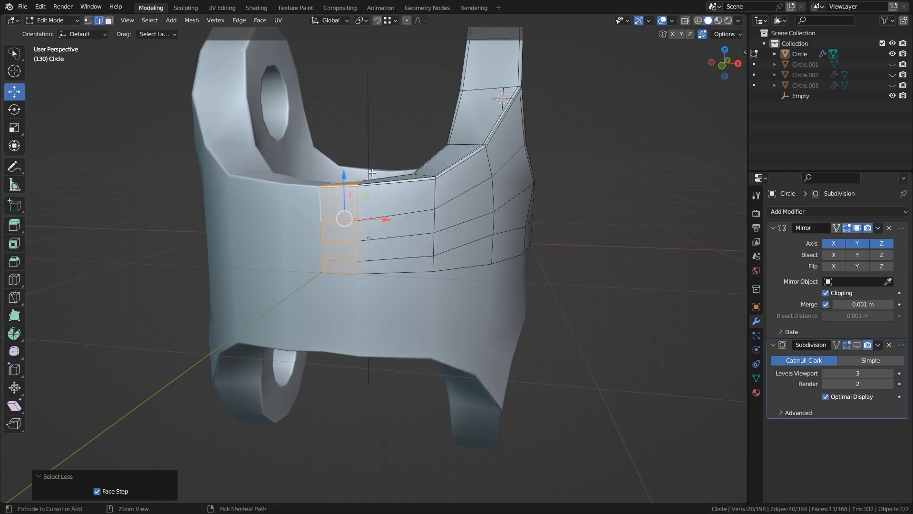
pyautogui.hotkey('alt', 'a')
# Lower the vertex columns nearest the wall's front centre slightly along Z, in two successive selections.
pyautogui.hotkey('shift', 'z')
pyautogui.press('1')
pyautogui.moveTo(405, 193)
pyautogui.mouseDown()
pyautogui.moveTo(327, 176)
pyautogui.moveTo(316, 191)
pyautogui.mouseUp()
pyautogui.hotkey('shift', 'z')
pyautogui.moveTo(374, 143); pyautogui.dragTo(372, 152)
pyautogui.hotkey('shift', 'z')
pyautogui.moveTo(316, 206)
pyautogui.mouseDown()
pyautogui.moveTo(376, 198)
pyautogui.moveTo(328, 185)
pyautogui.mouseUp()
pyautogui.hotkey('shift', 'z')
pyautogui.moveTo(345, 155); pyautogui.dragTo(346, 161)
pyautogui.hotkey('alt', 'a')
pyautogui.scroll(-1, 355, 195)
pyautogui.scroll(2, 376, 204)
pyautogui.moveTo(376, 205); pyautogui.dragTo(410, 228, button='middle')
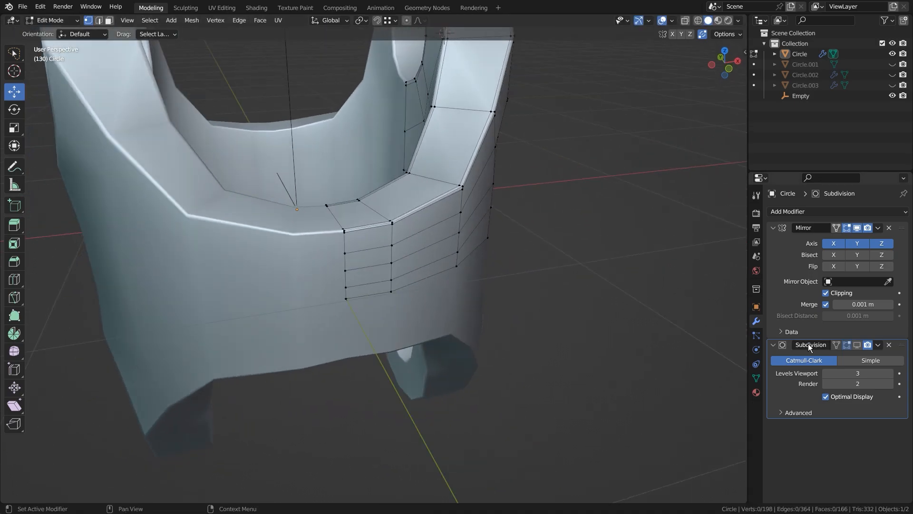
# Preview the body with subdivision shown in the viewport and hide the subdivision again.
pyautogui.click(857, 344)
pyautogui.scroll(-1, 423, 248)
pyautogui.scroll(-2, 423, 248)
pyautogui.press('Tab')
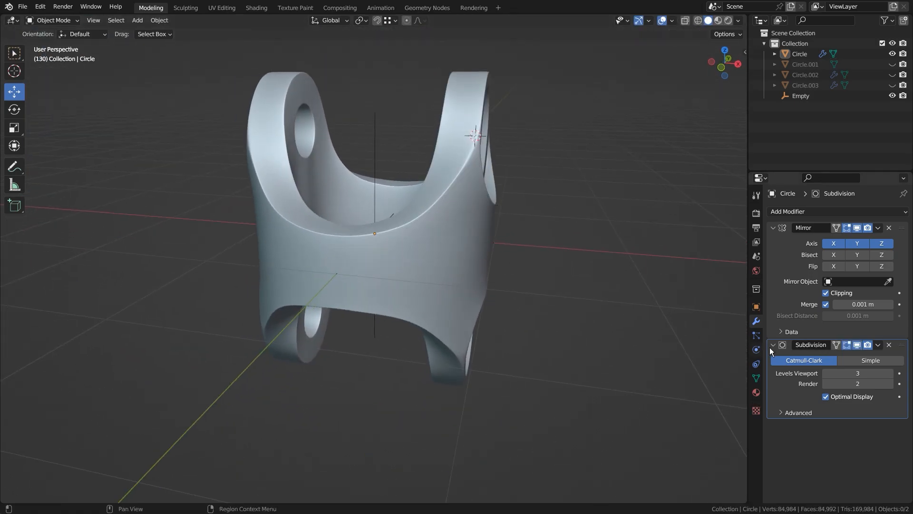
pyautogui.click(857, 345)
pyautogui.moveTo(433, 201); pyautogui.dragTo(443, 222, button='middle')
pyautogui.scroll(1, 444, 222)
# Duplicate the edge loop around the circular opening's inner hole and separate it into its own object.
pyautogui.press('Tab')
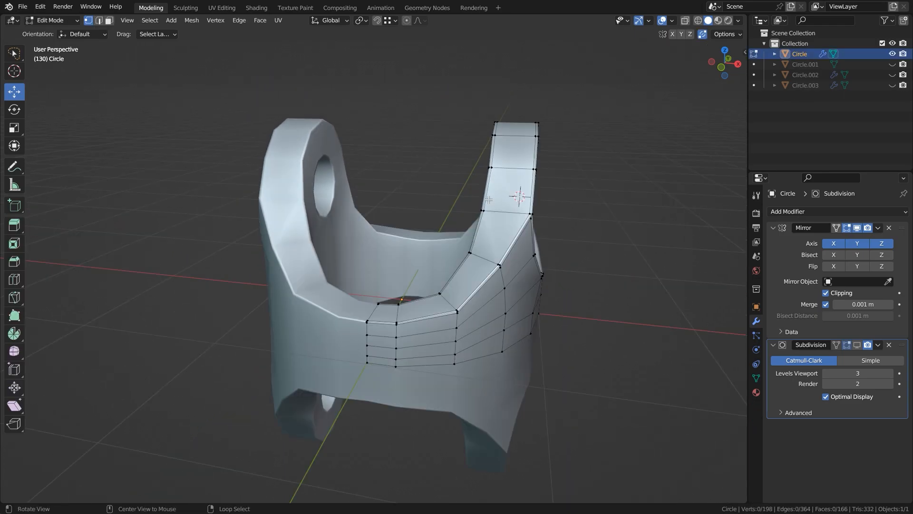
pyautogui.keyDown('alt'); pyautogui.middleClick(492, 197); pyautogui.keyUp('alt')
pyautogui.moveTo(328, 252); pyautogui.dragTo(426, 281, button='middle')
pyautogui.scroll(3, 426, 281)
pyautogui.moveTo(294, 314); pyautogui.dragTo(354, 262, button='middle')
pyautogui.hotkey('shift', 'd')
pyautogui.press('Escape')
pyautogui.press('p')
pyautogui.click(423, 241)
pyautogui.press('Tab')
pyautogui.click(316, 227)
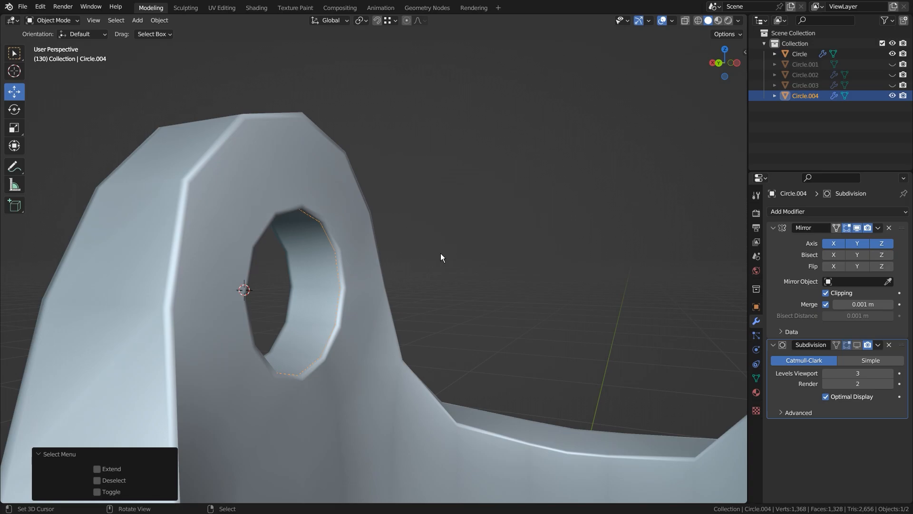
# Move the separated edge loop 0.19752 m along X and scale it to 0.980 around the 3D cursor.
pyautogui.press('Tab')
pyautogui.press('KP_Decimal')
pyautogui.moveTo(388, 303); pyautogui.dragTo(326, 308)
pyautogui.moveTo(326, 308); pyautogui.dragTo(564, 290, button='middle')
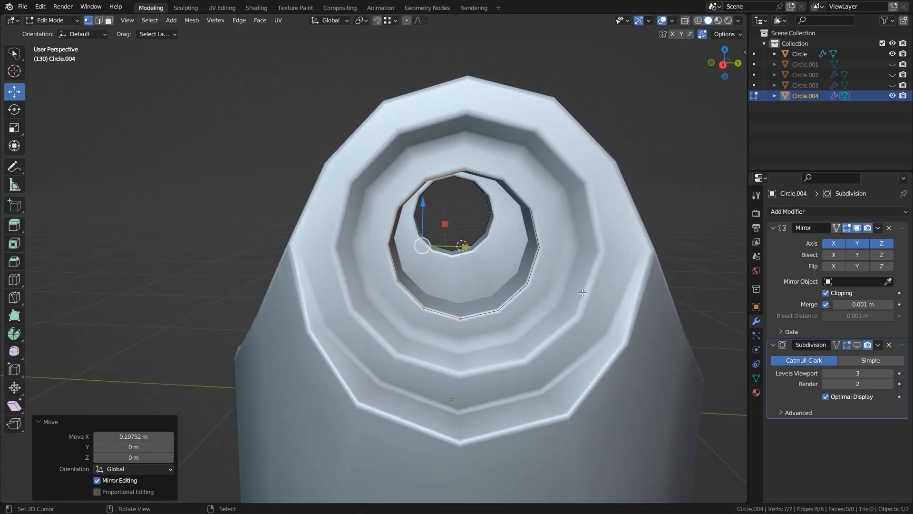
pyautogui.press('.')
pyautogui.click(667, 227)
pyautogui.scroll(2, 368, 135)
pyautogui.moveTo(368, 136); pyautogui.dragTo(390, 133, button='middle')
pyautogui.press('s')
pyautogui.click(297, 119)
# Switch the pivot point and extrude the loop about 0.98 m along negative X to form a shaft.
pyautogui.moveTo(305, 143); pyautogui.dragTo(417, 264, button='middle')
pyautogui.press('.')
pyautogui.click(577, 140)
pyautogui.moveTo(577, 139); pyautogui.dragTo(448, 226, button='middle')
pyautogui.press('g')
pyautogui.press('x')
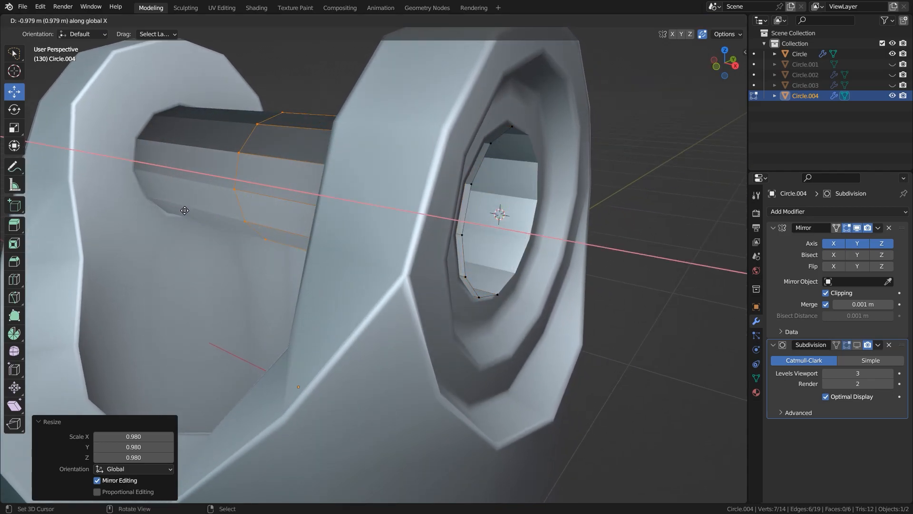
pyautogui.click(190, 211)
# Recalculate the shaft's normals and remove its Subdivision modifier.
pyautogui.press('a')
pyautogui.hotkey('shift', 'n')
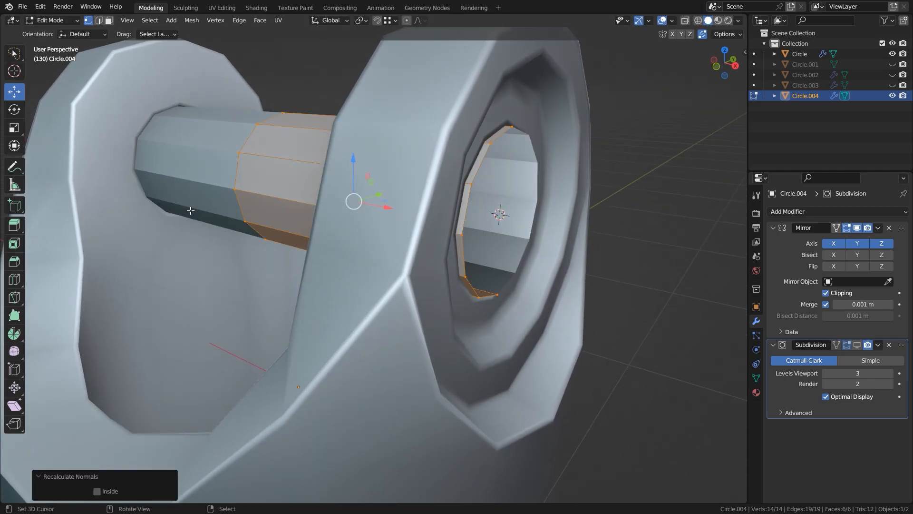
pyautogui.click(889, 346)
# Snap the 3D cursor to the midpoint between the top and bottom vertices of the shaft's inner end.
pyautogui.moveTo(262, 234); pyautogui.dragTo(318, 238, button='middle')
pyautogui.click(268, 146)
pyautogui.moveTo(298, 299); pyautogui.dragTo(282, 272, button='middle')
pyautogui.keyDown('shift'); pyautogui.click(219, 382); pyautogui.keyUp('shift')
pyautogui.moveTo(220, 382); pyautogui.dragTo(245, 311, button='middle')
pyautogui.hotkey('shift', 's')
pyautogui.click(246, 371)
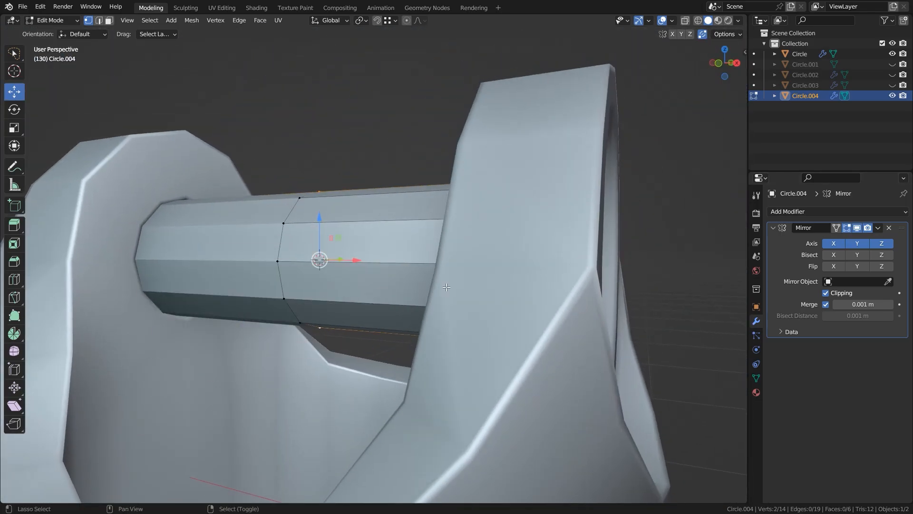
# Add a plane at the 3D cursor, scale it to about 0.4, and rotate it 90° around Y.
pyautogui.moveTo(266, 343); pyautogui.dragTo(418, 248, button='middle')
pyautogui.hotkey('shift', 'a')
pyautogui.click(428, 236)
pyautogui.press('s')
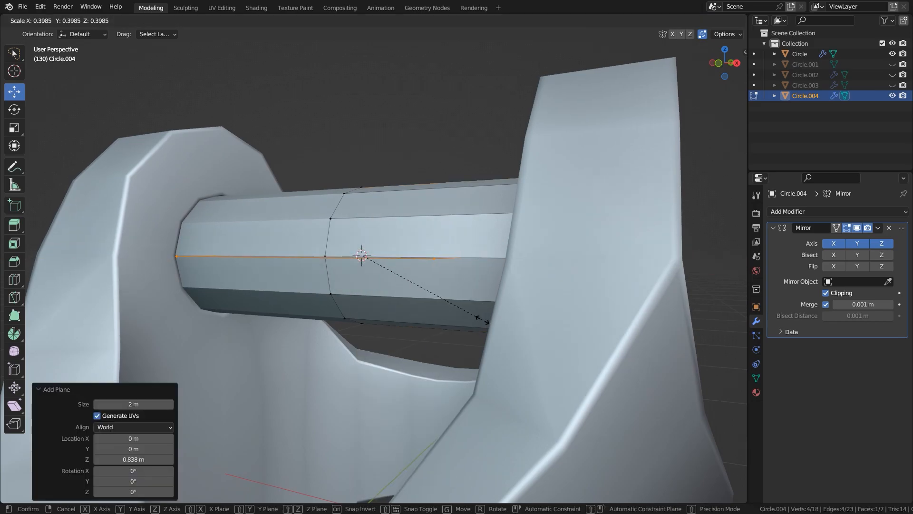
pyautogui.click(476, 318)
pyautogui.moveTo(452, 312); pyautogui.dragTo(462, 321, button='middle')
pyautogui.write('ry90')
pyautogui.press('Return')
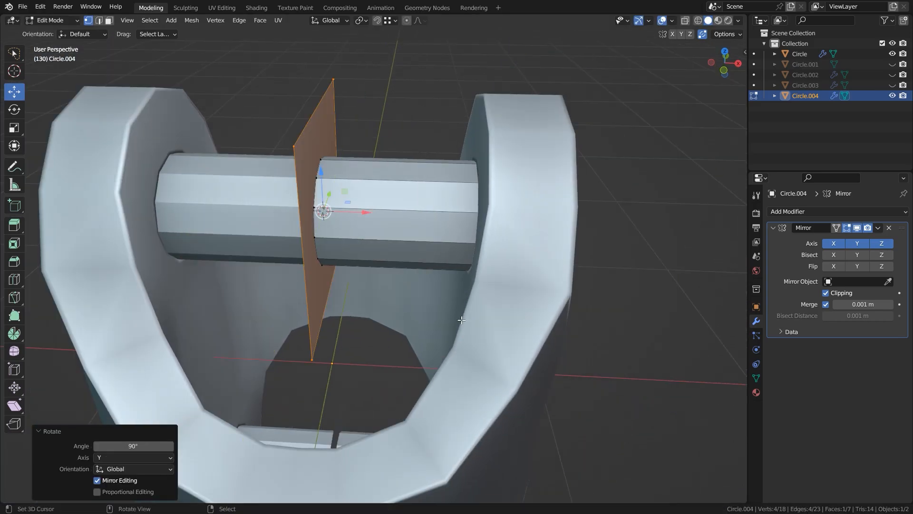
# Separate the plane into its own object and rename it mirror.
pyautogui.click(453, 303)
pyautogui.press('Tab')
pyautogui.click(793, 107)
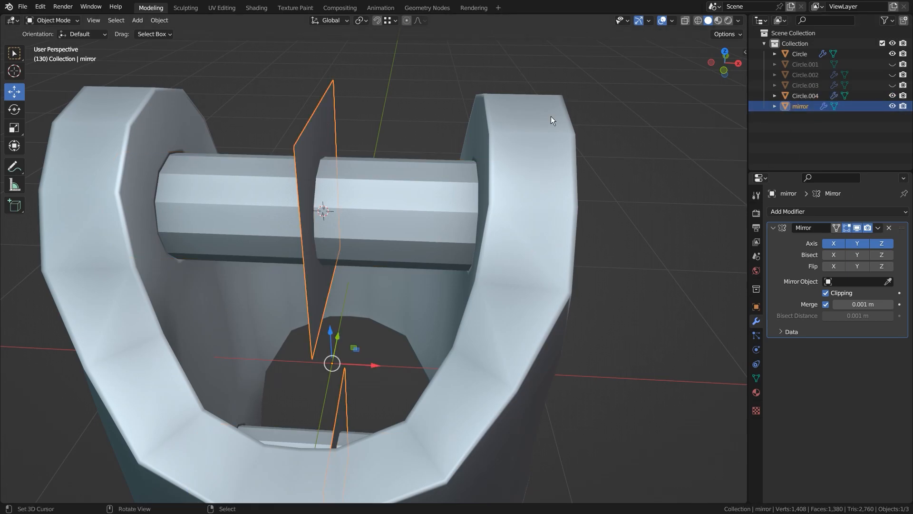
# Limit the shaft's Mirror modifier to the Y axis and pick the mirror plane as its Mirror Object.
pyautogui.click(437, 199)
pyautogui.click(837, 244)
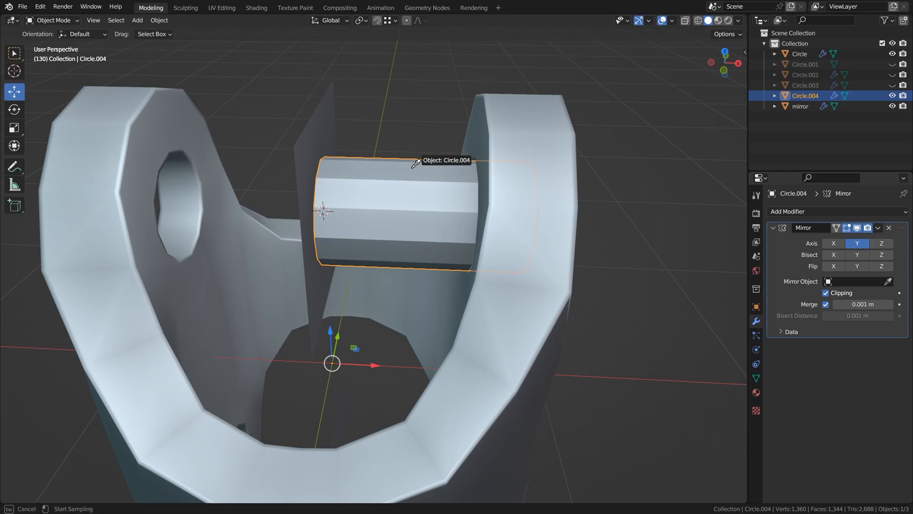
pyautogui.click(330, 126)
# Rotate the mirror plane -45° around Z and enable Y bisecting in the shaft's Mirror modifier.
pyautogui.write('r')
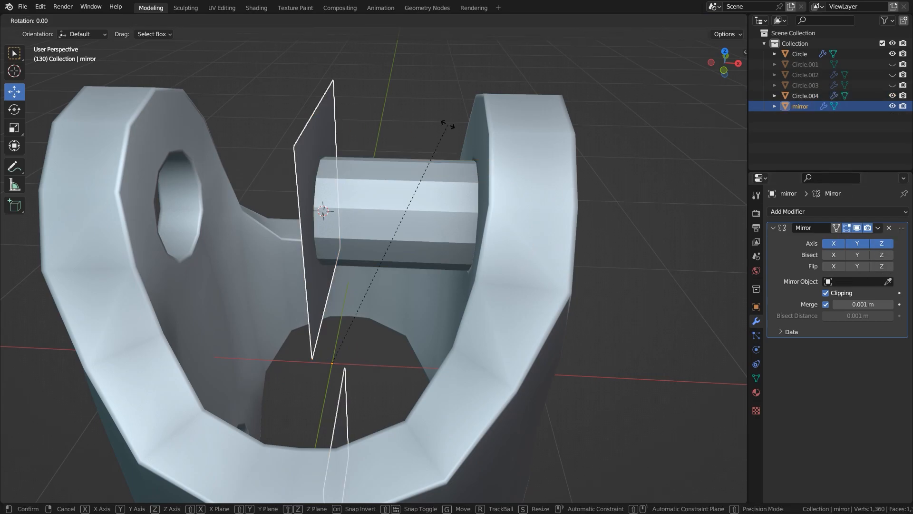
pyautogui.write('z-45')
pyautogui.press('Return')
pyautogui.rightClick(403, 226)
pyautogui.moveTo(402, 226)
pyautogui.mouseDown(button='middle')
pyautogui.moveTo(399, 216)
pyautogui.moveTo(414, 217)
pyautogui.mouseUp(button='middle')
pyautogui.hotkey('alt', 'a')
pyautogui.rightClick(377, 213)
pyautogui.click(859, 251)
pyautogui.moveTo(500, 228); pyautogui.dragTo(480, 241, button='middle')
# Convert the mirrored shaft to a mesh and delete the mirror plane.
pyautogui.hotkey('alt', 'c')
pyautogui.click(410, 214)
pyautogui.rightClick(375, 133)
pyautogui.press('Delete')
# Delete the lower-half vertices of the angled shaft mesh, including those hidden behind its surface.
pyautogui.rightClick(381, 193)
pyautogui.press('Tab')
pyautogui.moveTo(409, 337); pyautogui.dragTo(420, 313, button='middle')
pyautogui.hotkey('shift', 'z')
pyautogui.moveTo(254, 387); pyautogui.dragTo(550, 275)
pyautogui.press('Delete')
pyautogui.hotkey('shift', 'z')
pyautogui.moveTo(556, 277); pyautogui.dragTo(448, 300, button='middle')
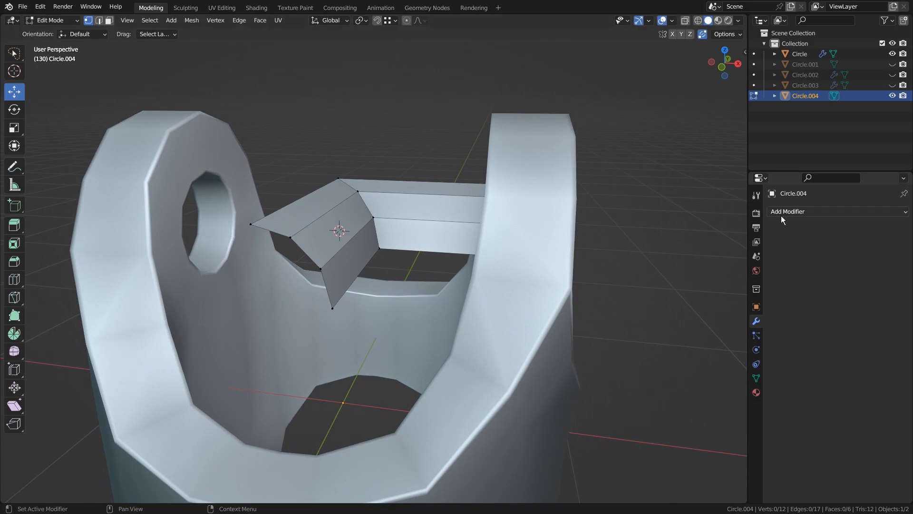
# Add a Mirror modifier to the shaft mesh with the X and Y axes enabled.
pyautogui.click(787, 211)
pyautogui.click(685, 334)
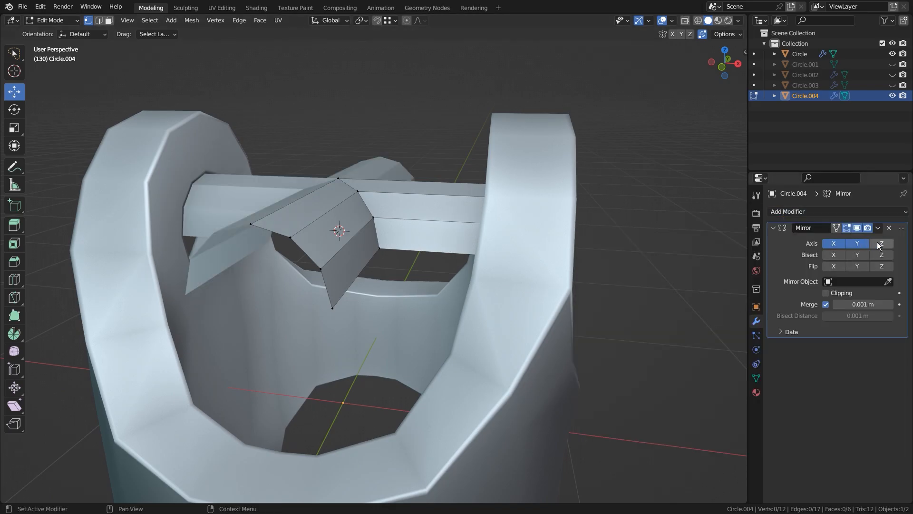
pyautogui.moveTo(344, 260); pyautogui.dragTo(373, 252, button='middle')
# Set the shaft's origin to the 3D cursor, and enable the Z axis and Clipping in its Mirror modifier.
pyautogui.press('Tab')
pyautogui.hotkey('ctrl', 'alt', 'shift', 'c')
pyautogui.click(370, 251)
pyautogui.click(876, 243)
pyautogui.moveTo(490, 271)
pyautogui.mouseDown(button='middle')
pyautogui.moveTo(433, 281)
pyautogui.moveTo(458, 286)
pyautogui.moveTo(325, 272)
pyautogui.moveTo(366, 278)
pyautogui.moveTo(318, 234)
pyautogui.mouseUp(button='middle')
pyautogui.hotkey('shift', 'z')
pyautogui.click(827, 293)
pyautogui.hotkey('shift', 'z')
# Extrude a vertex to the centre of the front arm's open end and connect it to the side vertex.
pyautogui.press('Tab')
pyautogui.click(304, 215)
pyautogui.press('e')
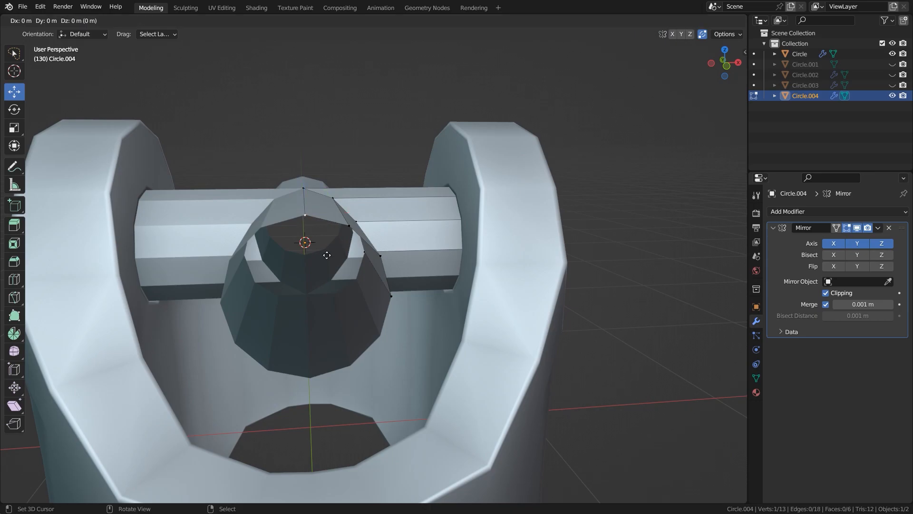
pyautogui.click(359, 286)
pyautogui.keyDown('shift'); pyautogui.click(390, 296); pyautogui.keyUp('shift')
pyautogui.press('f')
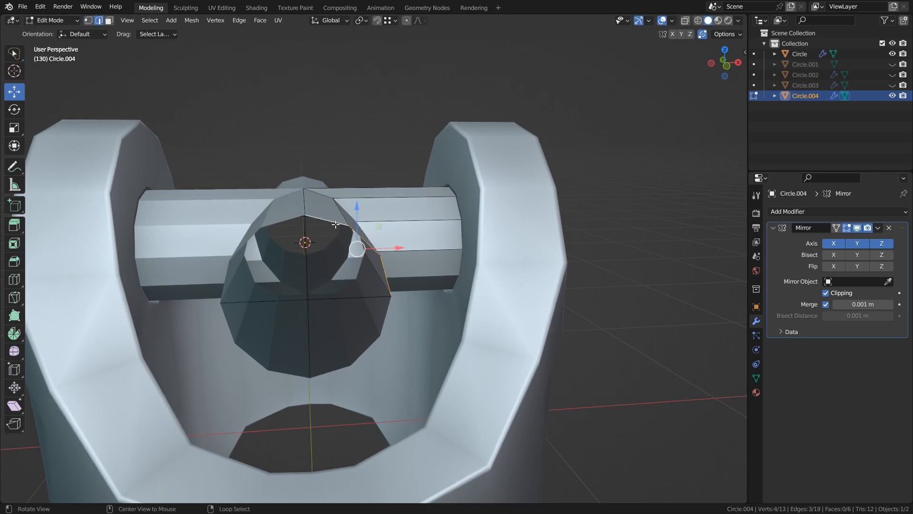
# Fill the selected edges at the front arm's open end with a face.
pyautogui.keyDown('shift'); pyautogui.rightClick(332, 287); pyautogui.keyUp('shift')
pyautogui.press('f')
pyautogui.hotkey('alt', 'a')
pyautogui.moveTo(524, 285); pyautogui.dragTo(429, 294, button='middle')
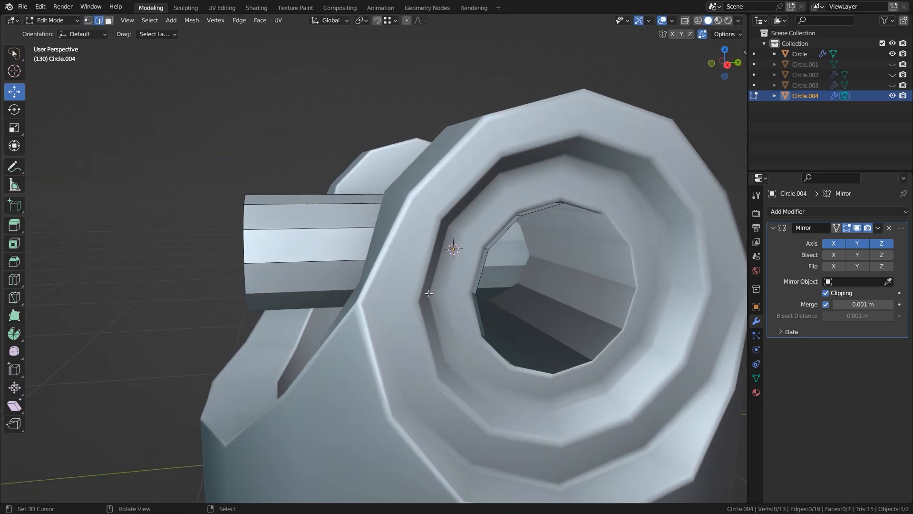
# Extrude from the rim of the side arm's open end to its centre and fill the opening with a face.
pyautogui.moveTo(493, 297); pyautogui.dragTo(496, 291, button='middle')
pyautogui.click(496, 291)
pyautogui.press('e')
pyautogui.click(579, 208)
pyautogui.click(550, 221)
pyautogui.press('f')
# Bevel the edge loop where the front and side arms meet with two segments.
pyautogui.moveTo(529, 230); pyautogui.dragTo(453, 200, button='middle')
pyautogui.scroll(2, 333, 170)
pyautogui.hotkey('ctrl', 'b')
pyautogui.click(439, 239)
pyautogui.hotkey('alt', 'a')
# Scale the bevel's middle edge loop around the 3D cursor in X and Y only, keeping Z locked.
pyautogui.keyDown('alt'); pyautogui.rightClick(355, 228); pyautogui.keyUp('alt')
pyautogui.press('.')
pyautogui.click(521, 196)
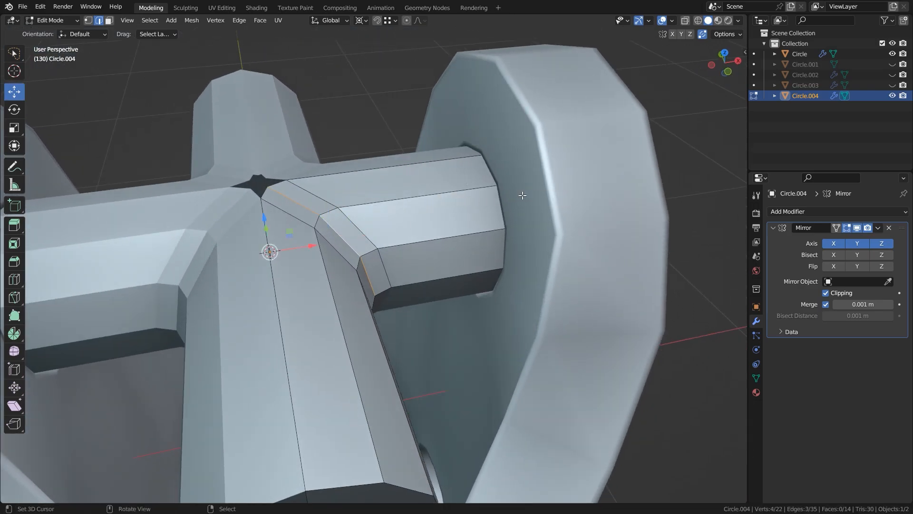
pyautogui.press('s')
pyautogui.hotkey('shift', 'z')
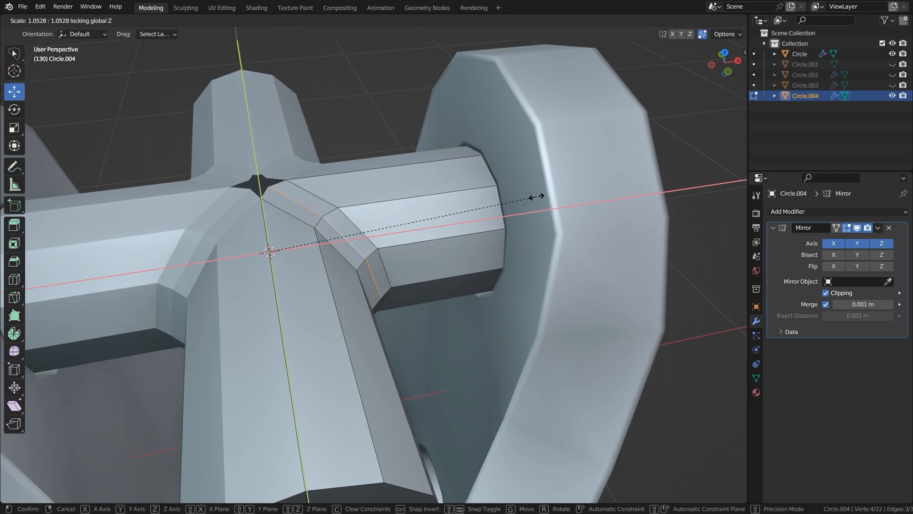
pyautogui.click(536, 197)
pyautogui.press('s')
pyautogui.click(541, 196)
# In top view, move the side arm's junction vertices along X beside the central opening.
pyautogui.moveTo(541, 196); pyautogui.dragTo(532, 219, button='middle')
pyautogui.hotkey('alt', 'a')
pyautogui.moveTo(381, 190); pyautogui.dragTo(390, 228, button='middle')
pyautogui.scroll(2, 333, 210)
pyautogui.keyDown('shift'); pyautogui.moveTo(292, 200); pyautogui.dragTo(326, 194, button='middle'); pyautogui.keyUp('shift')
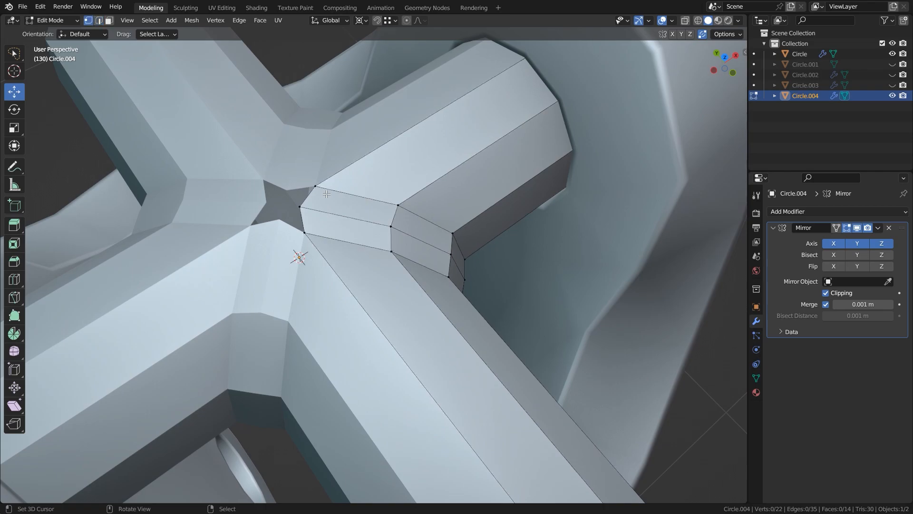
pyautogui.press('KP_7')
pyautogui.press('.')
pyautogui.click(459, 197)
pyautogui.press('g')
pyautogui.press('x')
pyautogui.click(448, 188)
pyautogui.click(424, 249)
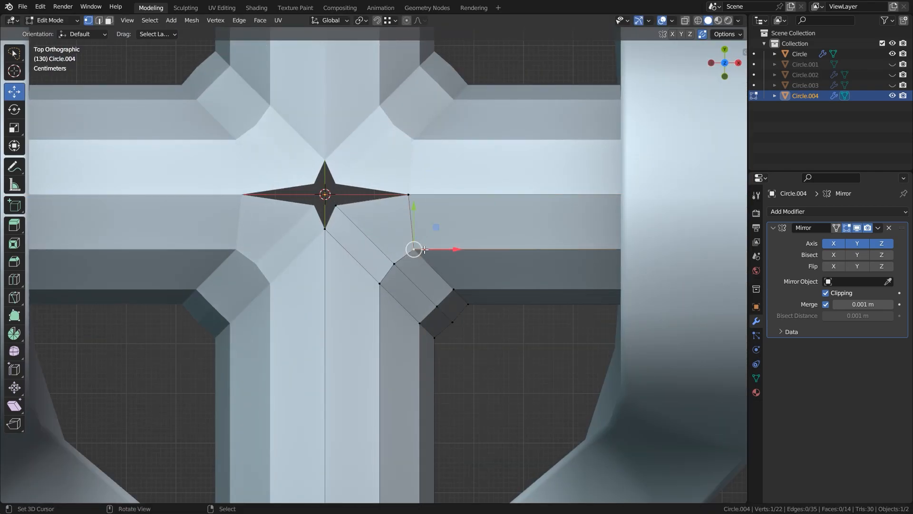
pyautogui.keyDown('ctrl'); pyautogui.click(414, 191); pyautogui.keyUp('ctrl')
pyautogui.moveTo(456, 222); pyautogui.dragTo(469, 222)
# Reposition the front arm's junction vertices beside the central opening.
pyautogui.click(325, 228)
pyautogui.moveTo(327, 189); pyautogui.dragTo(351, 264)
pyautogui.keyDown('shift'); pyautogui.click(379, 283); pyautogui.keyUp('shift')
pyautogui.scroll(-3, 351, 264)
pyautogui.moveTo(351, 264); pyautogui.dragTo(432, 205, button='middle')
pyautogui.moveTo(432, 206); pyautogui.dragTo(438, 200)
# Slide the corner's middle vertex along its edge to even out the transition between the arms.
pyautogui.press('1')
pyautogui.keyDown('shift'); pyautogui.moveTo(456, 226); pyautogui.dragTo(496, 246, button='middle'); pyautogui.keyUp('shift')
pyautogui.rightClick(421, 221)
pyautogui.hotkey('shift', 'v')
pyautogui.click(471, 247)
pyautogui.moveTo(423, 154); pyautogui.dragTo(423, 143)
# Bevel the two edge loops bordering the corner between the arms with two segments, about 0.008 m wide.
pyautogui.moveTo(438, 235); pyautogui.dragTo(397, 233, button='middle')
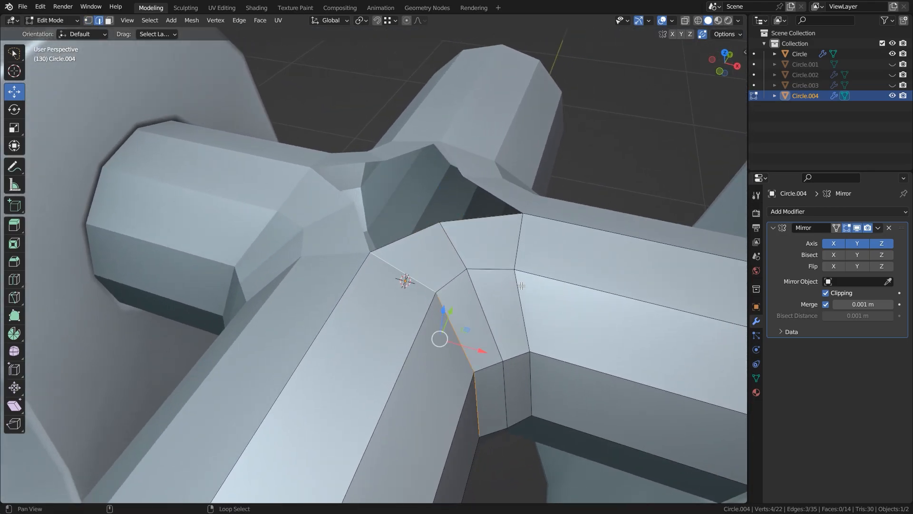
pyautogui.press('2')
pyautogui.rightClick(519, 248)
pyautogui.moveTo(559, 250); pyautogui.dragTo(567, 249)
pyautogui.hotkey('alt', 'a')
pyautogui.moveTo(491, 304); pyautogui.dragTo(376, 289, button='middle')
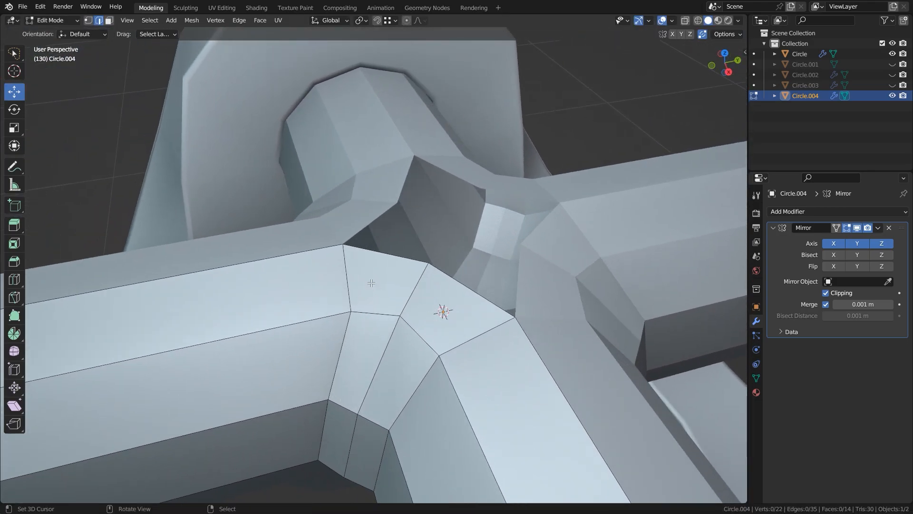
pyautogui.moveTo(386, 269); pyautogui.dragTo(379, 268)
pyautogui.hotkey('alt', 'a')
pyautogui.moveTo(346, 304); pyautogui.dragTo(364, 300, button='middle')
pyautogui.keyDown('alt'); pyautogui.rightClick(364, 300); pyautogui.keyUp('alt')
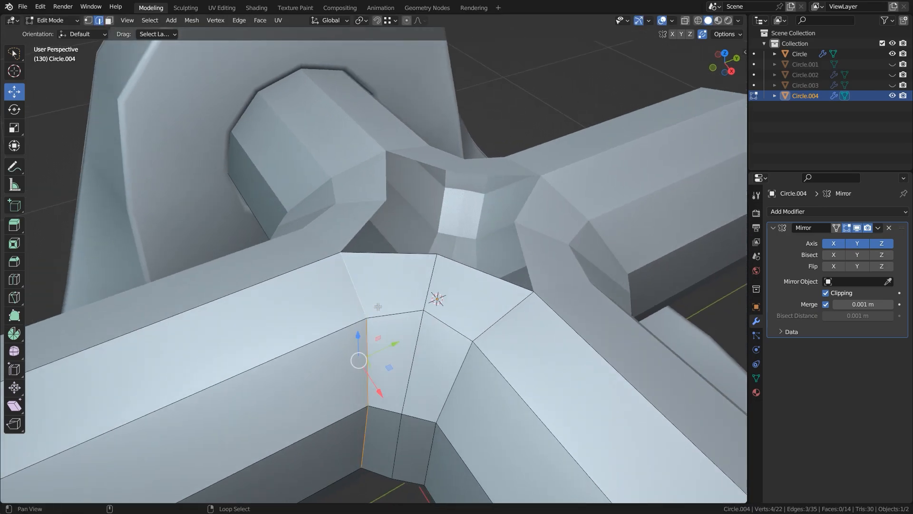
pyautogui.hotkey('ctrl', 'b')
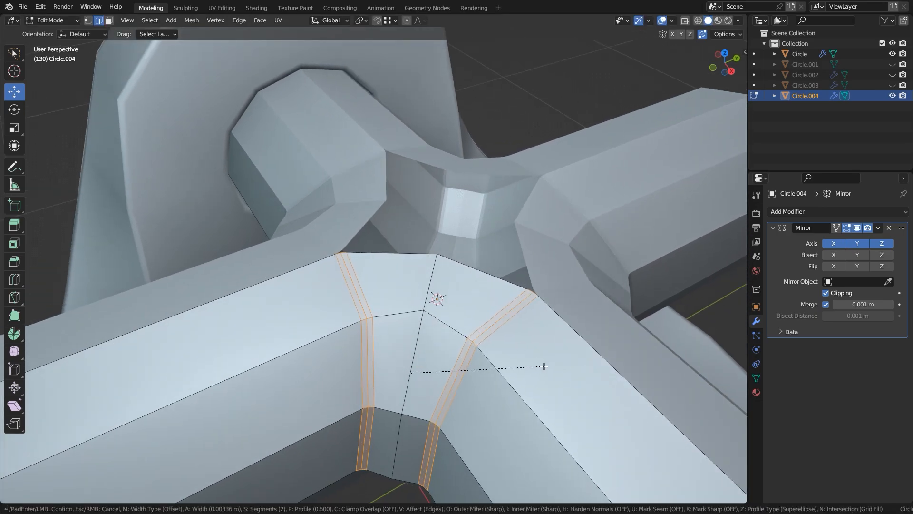
pyautogui.click(545, 367)
pyautogui.hotkey('alt', 'a')
# Move the front arm's three topmost bevel vertices 0.11739 m along Y and adjust the side arm's matching vertices.
pyautogui.moveTo(545, 367); pyautogui.dragTo(466, 282, button='middle')
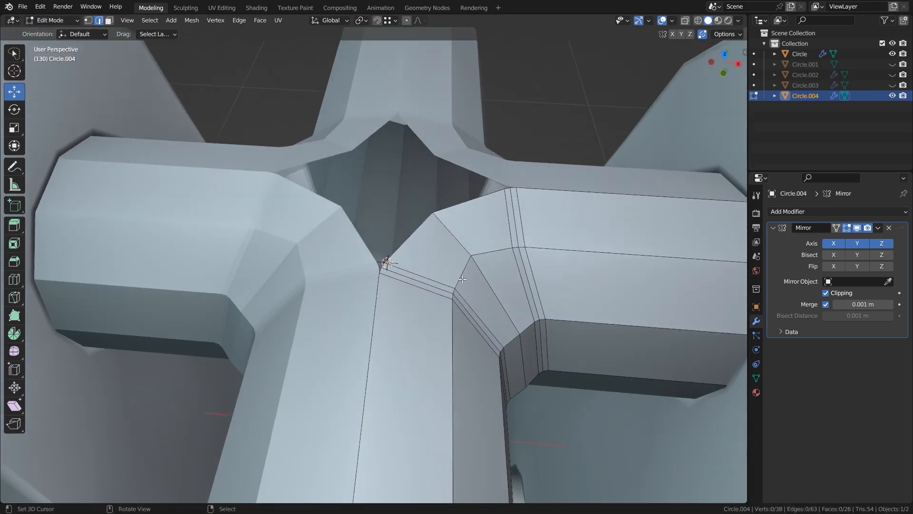
pyautogui.moveTo(418, 259); pyautogui.dragTo(420, 286, button='middle')
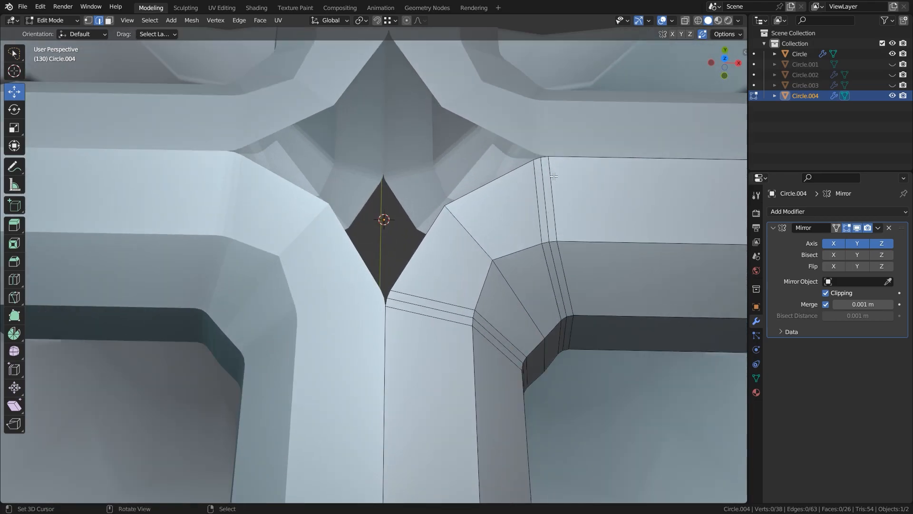
pyautogui.press('1')
pyautogui.scroll(2, 477, 218)
pyautogui.moveTo(469, 190); pyautogui.dragTo(378, 154, button='middle')
pyautogui.moveTo(500, 300); pyautogui.dragTo(601, 298)
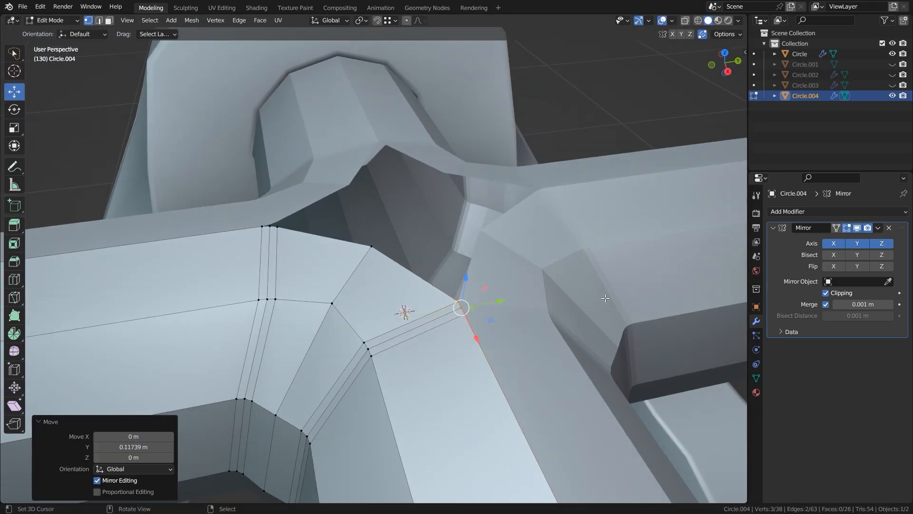
pyautogui.moveTo(296, 240); pyautogui.dragTo(271, 213)
pyautogui.moveTo(270, 224); pyautogui.dragTo(361, 227, button='middle')
pyautogui.moveTo(363, 310); pyautogui.dragTo(303, 312)
# Slide the corner's topmost middle vertex along its edge, away from the central opening.
pyautogui.hotkey('alt', 'a')
pyautogui.moveTo(390, 251)
pyautogui.keyDown('shift'); pyautogui.mouseDown(button='middle')
pyautogui.moveTo(391, 262)
pyautogui.moveTo(424, 268)
pyautogui.mouseUp(button='middle'); pyautogui.keyUp('shift')
pyautogui.rightClick(389, 254)
pyautogui.press('g')
pyautogui.press('g')
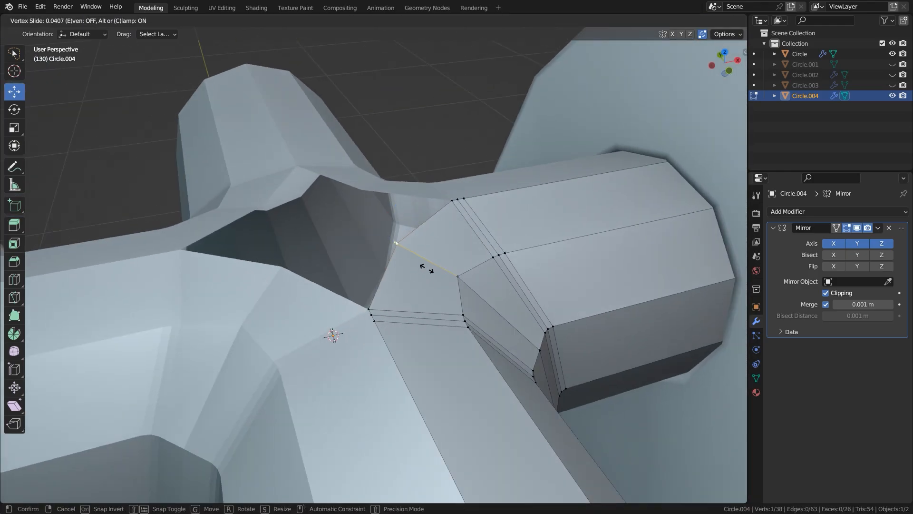
pyautogui.click(449, 275)
# Slide the second vertex of the corner's middle edge loop along its edge.
pyautogui.moveTo(424, 221); pyautogui.dragTo(424, 217)
pyautogui.rightClick(458, 276)
pyautogui.moveTo(458, 278); pyautogui.dragTo(436, 280, button='middle')
pyautogui.press('g')
pyautogui.press('g')
pyautogui.click(477, 314)
pyautogui.moveTo(429, 272); pyautogui.dragTo(429, 265)
pyautogui.hotkey('alt', 'a')
pyautogui.moveTo(441, 343); pyautogui.dragTo(403, 281, button='middle')
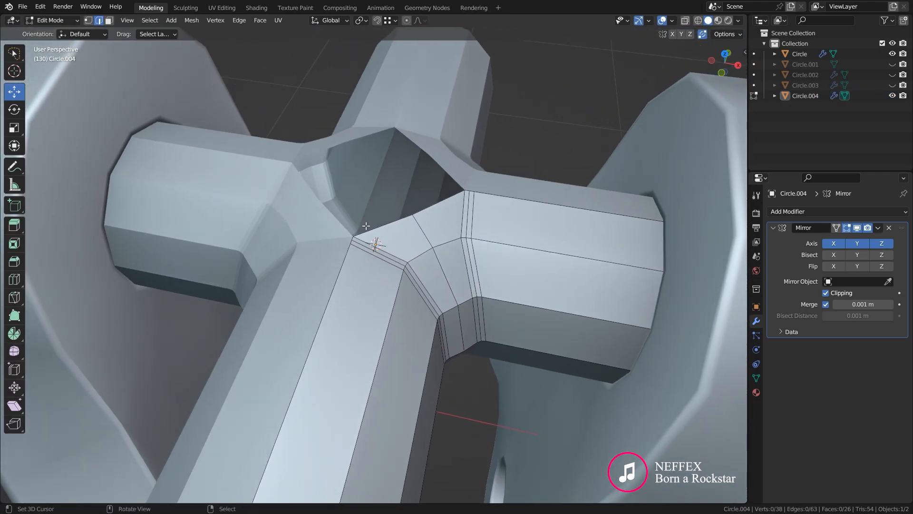
# Extrude the front arm's top vertex along Y to the junction's centre and fill the central opening with a face.
pyautogui.press('1')
pyautogui.rightClick(354, 237)
pyautogui.keyDown('shift'); pyautogui.moveTo(389, 212); pyautogui.dragTo(391, 236, button='middle'); pyautogui.keyUp('shift')
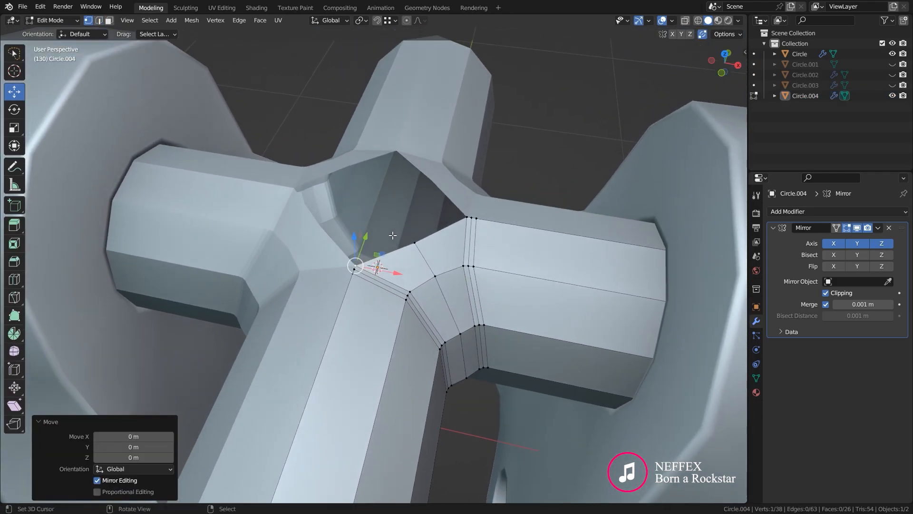
pyautogui.press('e')
pyautogui.press('y')
pyautogui.click(423, 130)
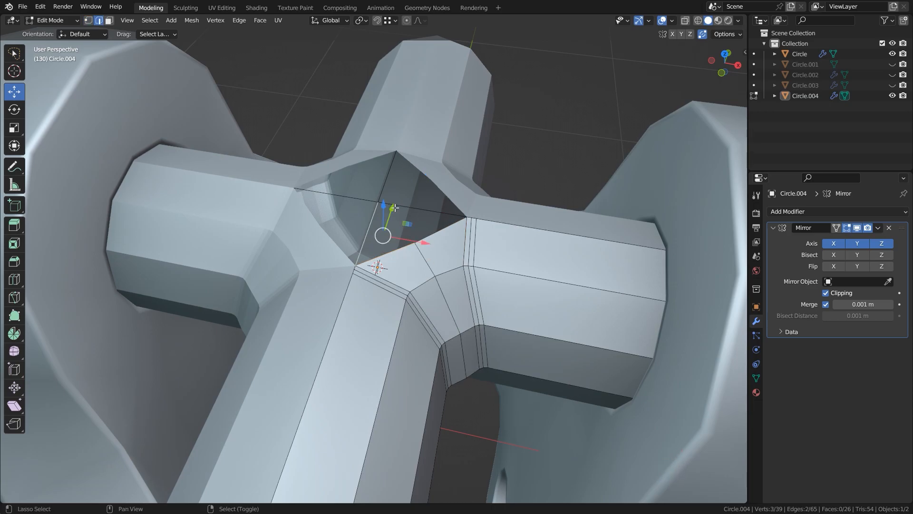
pyautogui.press('f')
pyautogui.hotkey('alt', 'a')
# Add a Subdivision Surface modifier with viewport level 3 to the shaft.
pyautogui.moveTo(402, 213); pyautogui.dragTo(446, 226, button='middle')
pyautogui.press('Tab')
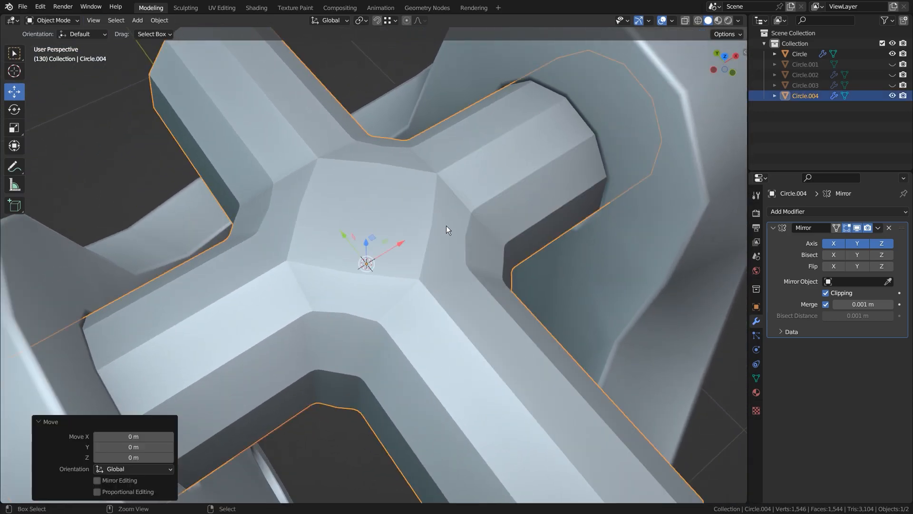
pyautogui.hotkey('ctrl', '3')
pyautogui.press('Tab')
pyautogui.press('a')
pyautogui.keyDown('shift'); pyautogui.moveTo(530, 304); pyautogui.dragTo(399, 233, button='middle'); pyautogui.keyUp('shift')
pyautogui.scroll(-1, 468, 252)
# Bevel the end rim edges of both shaft arms with two segments.
pyautogui.hotkey('alt', 'a')
pyautogui.moveTo(690, 250); pyautogui.dragTo(600, 224, button='middle')
pyautogui.keyDown('alt'); pyautogui.keyDown('shift'); pyautogui.rightClick(499, 198); pyautogui.keyUp('shift'); pyautogui.keyUp('alt')
pyautogui.moveTo(314, 199); pyautogui.dragTo(371, 233, button='middle')
pyautogui.hotkey('ctrl', 'b')
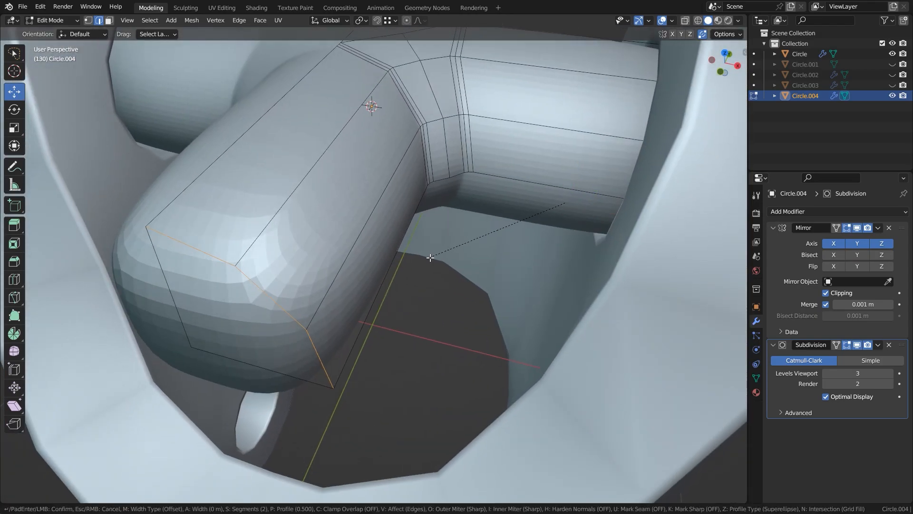
pyautogui.click(414, 270)
pyautogui.hotkey('alt', 'a')
# Select the corner's topmost middle vertex and turn off the Subdivision modifier's viewport display.
pyautogui.scroll(-4, 413, 266)
pyautogui.moveTo(383, 214); pyautogui.dragTo(399, 226, button='middle')
pyautogui.keyDown('shift'); pyautogui.moveTo(378, 141); pyautogui.dragTo(406, 216, button='middle'); pyautogui.keyUp('shift')
pyautogui.scroll(4, 407, 217)
pyautogui.moveTo(408, 217)
pyautogui.mouseDown(button='middle')
pyautogui.moveTo(415, 222)
pyautogui.moveTo(401, 228)
pyautogui.mouseUp(button='middle')
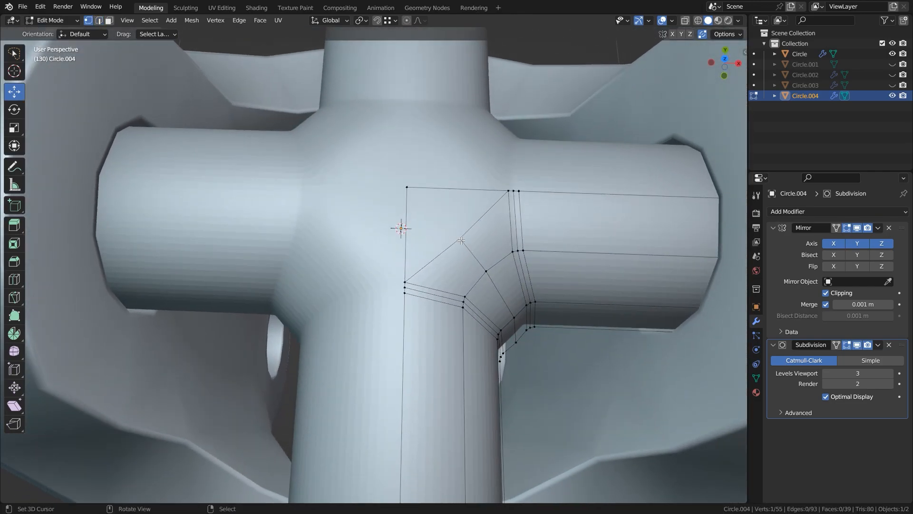
pyautogui.press('1')
pyautogui.click(461, 239)
pyautogui.click(858, 345)
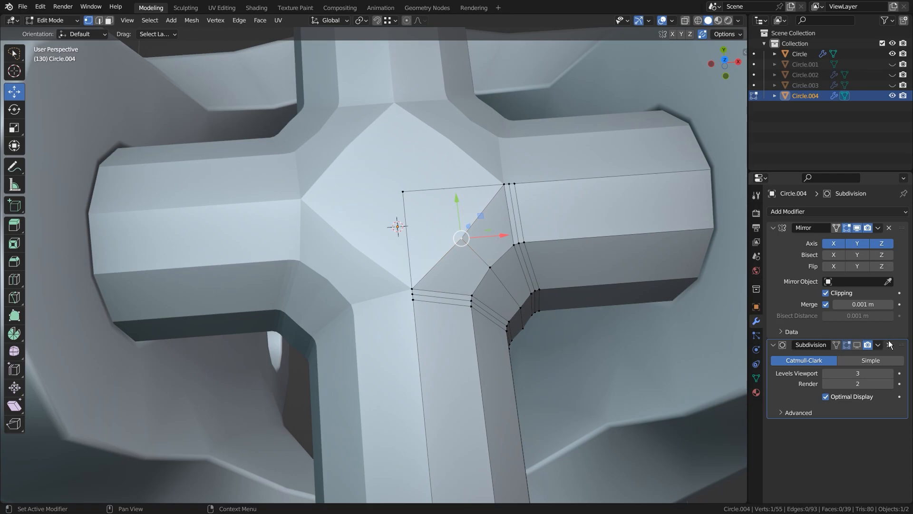
# Pull both arms' topmost bevel vertices towards the junction's centre and slide the middle corner vertex along its edge.
pyautogui.scroll(-4, 430, 231)
pyautogui.scroll(6, 408, 276)
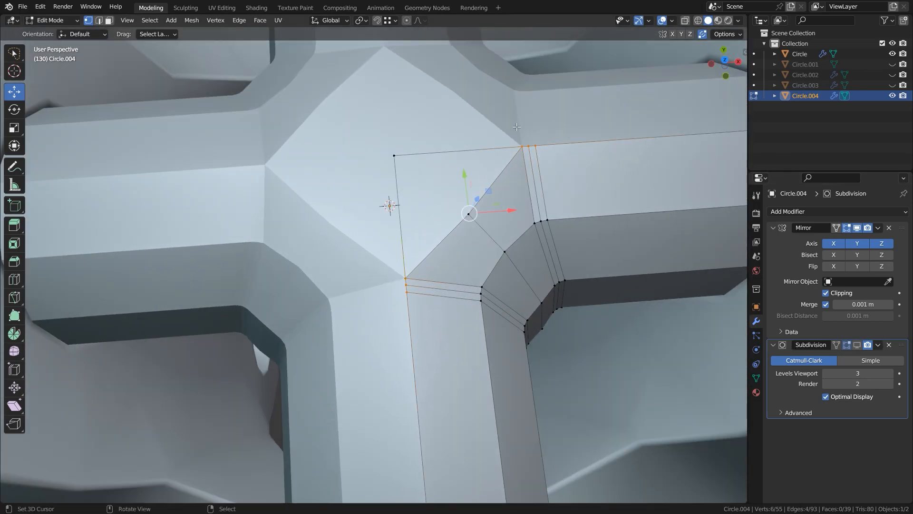
pyautogui.click(683, 297)
pyautogui.click(647, 281)
pyautogui.click(470, 216)
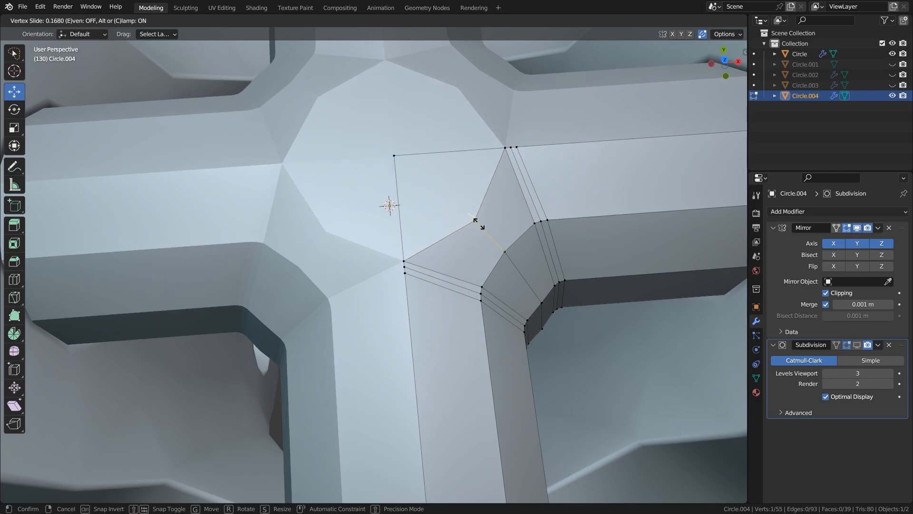
pyautogui.click(482, 226)
# Turn the viewport display of the shaft's Subdivision modifier back on.
pyautogui.moveTo(479, 218); pyautogui.dragTo(471, 178, button='middle')
pyautogui.moveTo(392, 172); pyautogui.dragTo(489, 112)
pyautogui.click(538, 76)
pyautogui.moveTo(537, 78)
pyautogui.mouseDown(button='middle')
pyautogui.moveTo(573, 83)
pyautogui.moveTo(554, 83)
pyautogui.mouseUp(button='middle')
pyautogui.click(857, 345)
pyautogui.scroll(-3, 438, 266)
# Move the front arm's end vertices along Y towards the junction.
pyautogui.moveTo(432, 268); pyautogui.dragTo(339, 243, button='middle')
pyautogui.keyDown('alt'); pyautogui.click(213, 208); pyautogui.keyUp('alt')
pyautogui.press('g')
pyautogui.press('y')
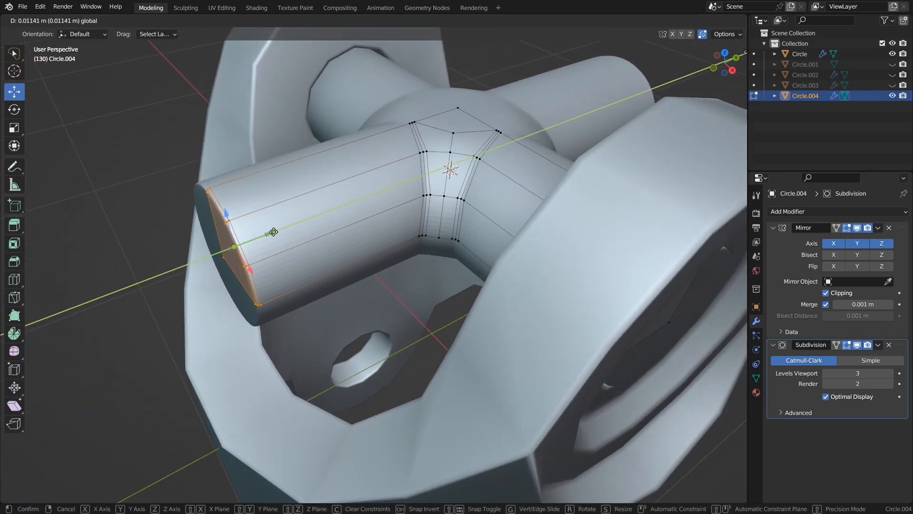
pyautogui.moveTo(306, 225); pyautogui.dragTo(306, 224)
pyautogui.hotkey('alt', 'a')
# Add a Plain Axes empty at the yoke's centre below the shaft.
pyautogui.moveTo(328, 227); pyautogui.dragTo(379, 256, button='middle')
pyautogui.scroll(-5, 422, 230)
pyautogui.press('Tab')
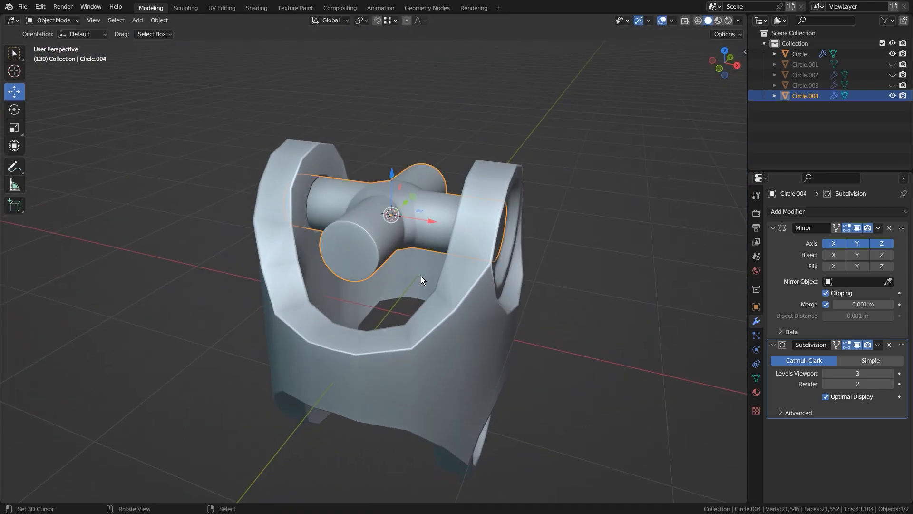
pyautogui.hotkey('shift', 'a')
pyautogui.moveTo(429, 281)
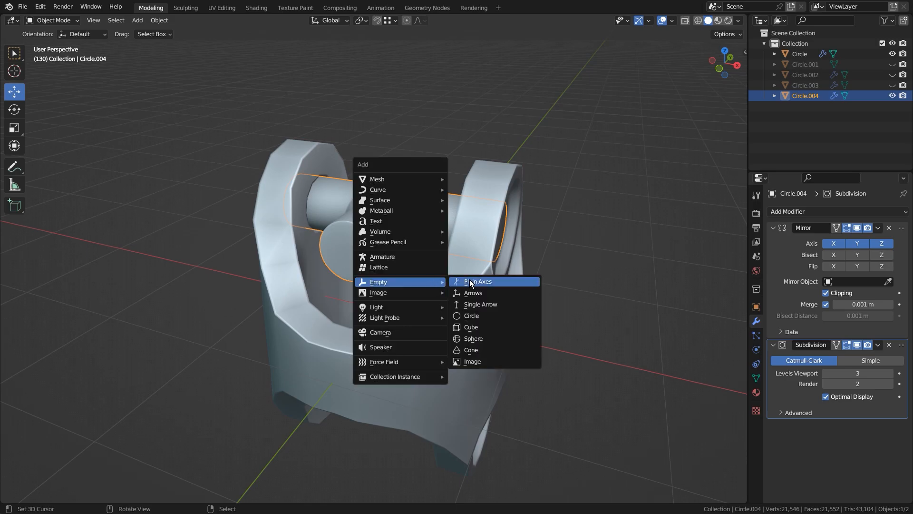
pyautogui.click(523, 280)
# Give the shaft a second Mirror modifier on the Z axis only, with the Empty as its mirror object.
pyautogui.click(401, 213)
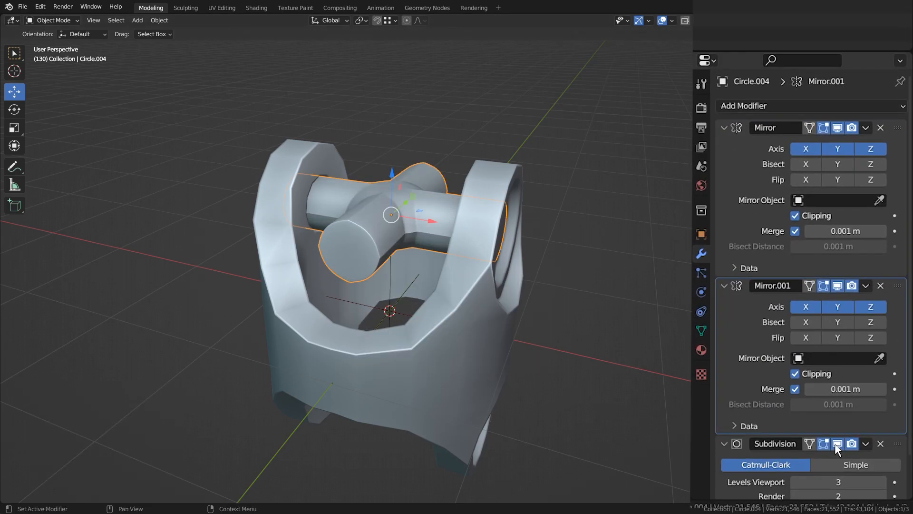
pyautogui.keyDown('shift'); pyautogui.moveTo(502, 316); pyautogui.dragTo(476, 225, button='middle'); pyautogui.keyUp('shift')
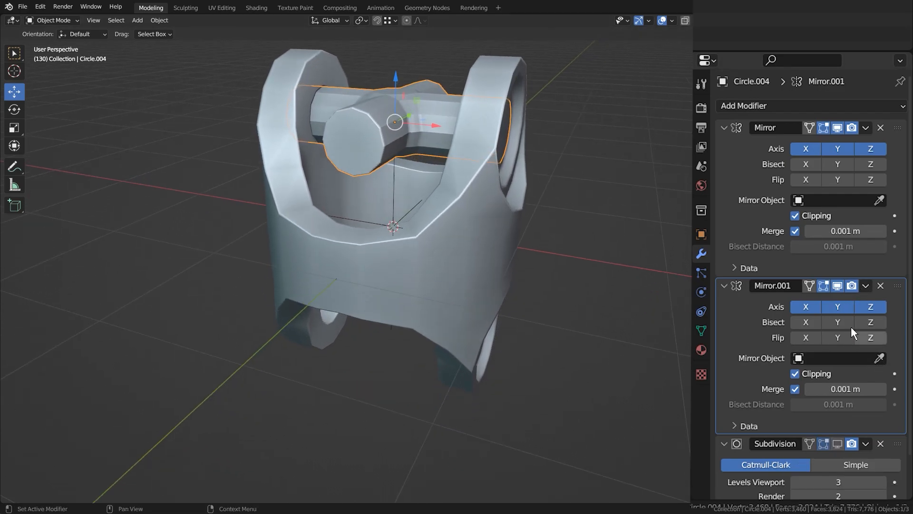
pyautogui.click(394, 198)
pyautogui.moveTo(393, 199); pyautogui.dragTo(387, 220, button='middle')
pyautogui.click(386, 220)
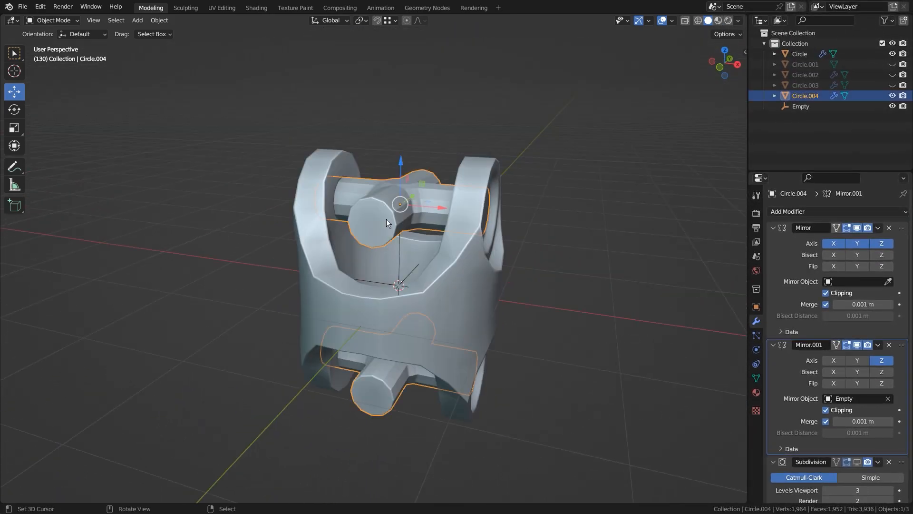
# Snap the 3D cursor to the centre vertex of the front arm's end face.
pyautogui.press('Tab')
pyautogui.hotkey('shift', 's')
pyautogui.click(410, 264)
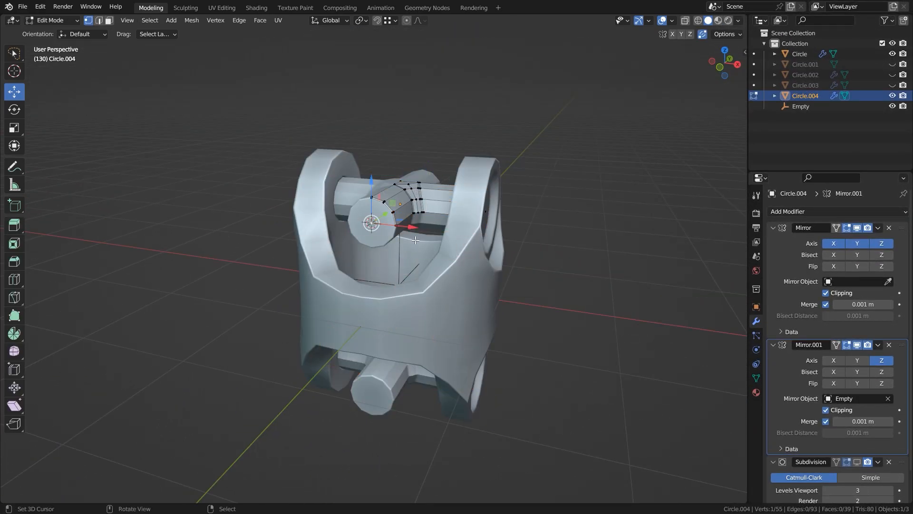
# Duplicate the edge loop at the front arm's end rim in place and separate it into its own object.
pyautogui.moveTo(410, 261); pyautogui.dragTo(367, 280, button='middle')
pyautogui.scroll(5, 376, 238)
pyautogui.keyDown('shift'); pyautogui.moveTo(404, 138); pyautogui.dragTo(407, 186, button='middle'); pyautogui.keyUp('shift')
pyautogui.press('2')
pyautogui.keyDown('alt'); pyautogui.rightClick(413, 138); pyautogui.keyUp('alt')
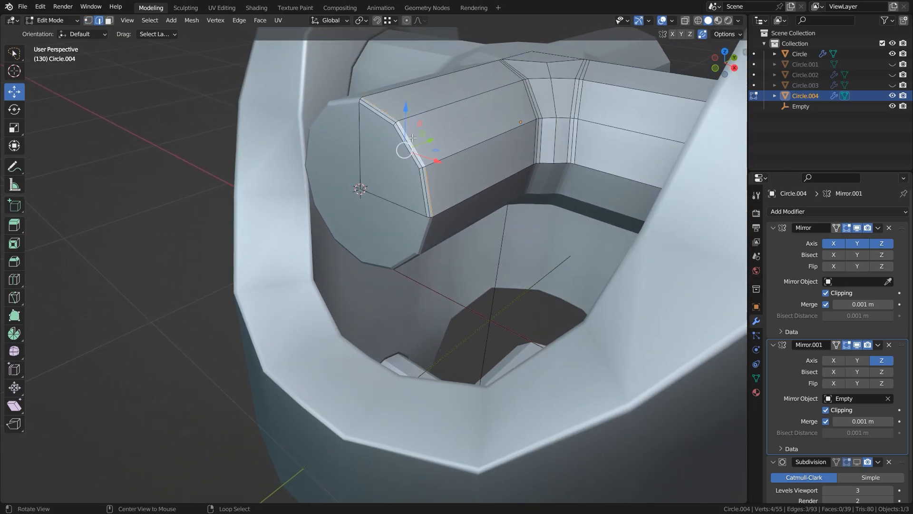
pyautogui.rightClick(510, 129)
pyautogui.press('p')
pyautogui.click(510, 129)
pyautogui.press('Tab')
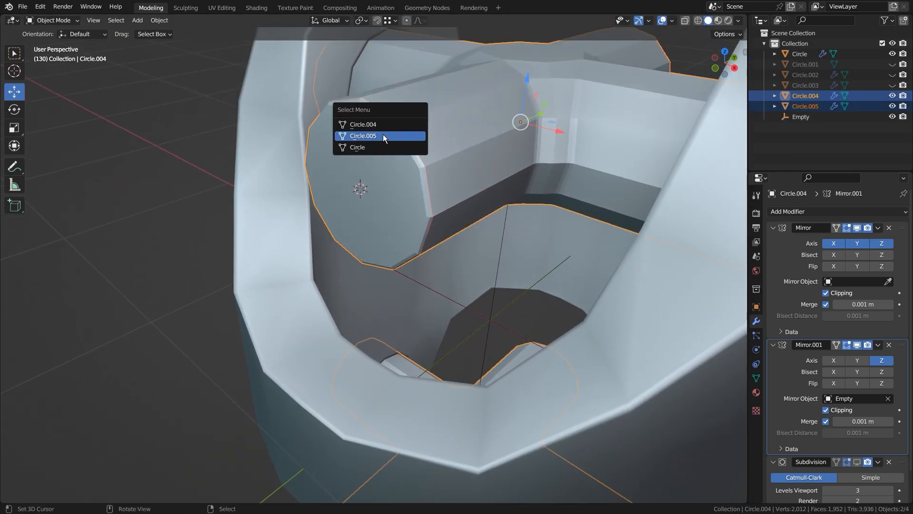
# Extrude the separated ring's edge loop outward around the 3D cursor to a scale of about 1.2.
pyautogui.click(384, 136)
pyautogui.press('Tab')
pyautogui.press('1')
pyautogui.moveTo(426, 220); pyautogui.dragTo(525, 194, button='middle')
pyautogui.press('.')
pyautogui.click(537, 194)
pyautogui.press('s')
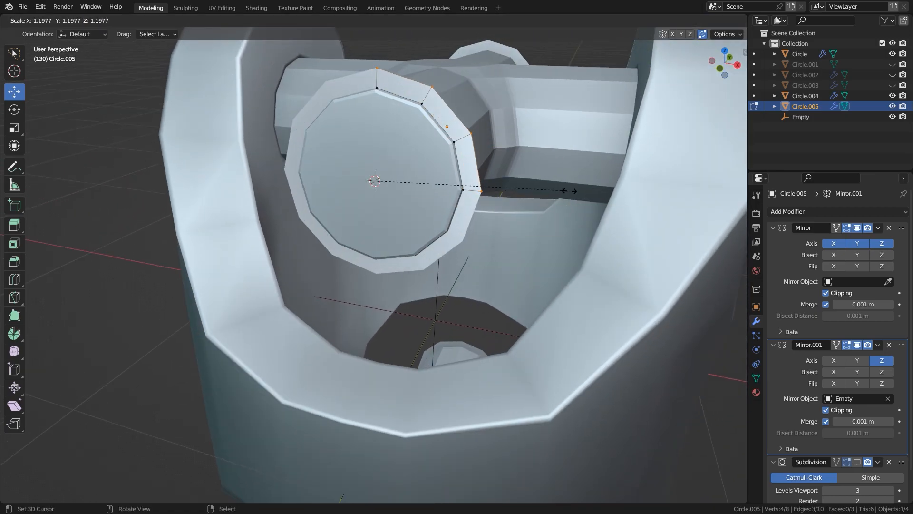
pyautogui.click(573, 190)
# Extrude the ring's outer edge back along the arm and recalculate the normals of the whole ring.
pyautogui.moveTo(573, 191); pyautogui.dragTo(436, 220, button='middle')
pyautogui.click(449, 218)
pyautogui.press('a')
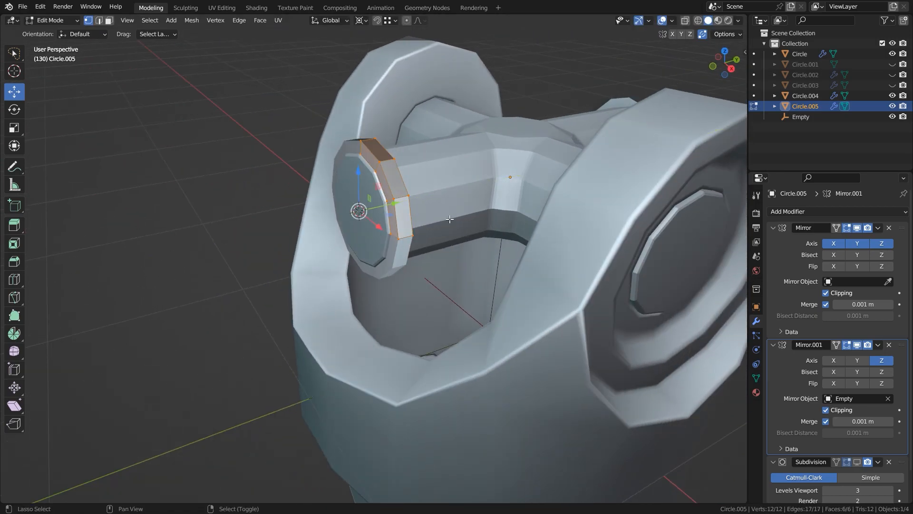
pyautogui.hotkey('shift', 'n')
# Extrude the ring's outer edge loop outward once more and offset it along Y to form a sloped flange.
pyautogui.keyDown('alt'); pyautogui.rightClick(413, 175); pyautogui.keyUp('alt')
pyautogui.click(444, 176)
pyautogui.moveTo(443, 176); pyautogui.dragTo(678, 255, button='middle')
pyautogui.press('g')
pyautogui.press('y')
pyautogui.click(440, 200)
# Duplicate the ring's first Mirror modifier, restrict the original to Z and the copy to X and Y, and apply the Z mirror.
pyautogui.hotkey('shift', 'd')
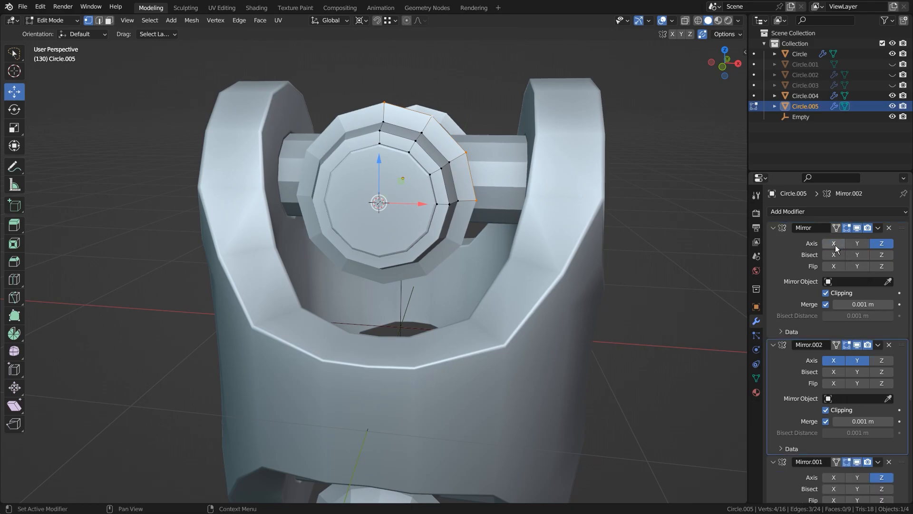
pyautogui.press('Tab')
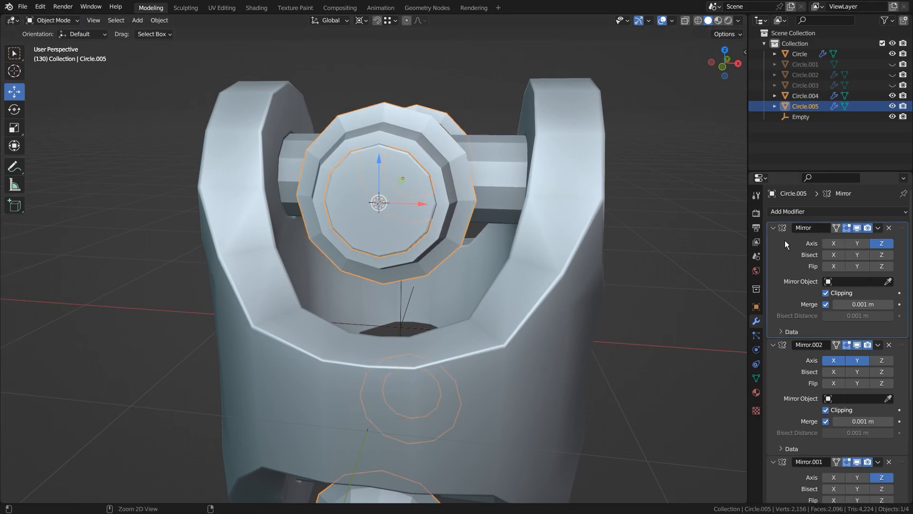
pyautogui.hotkey('ctrl', 'a')
pyautogui.press('Tab')
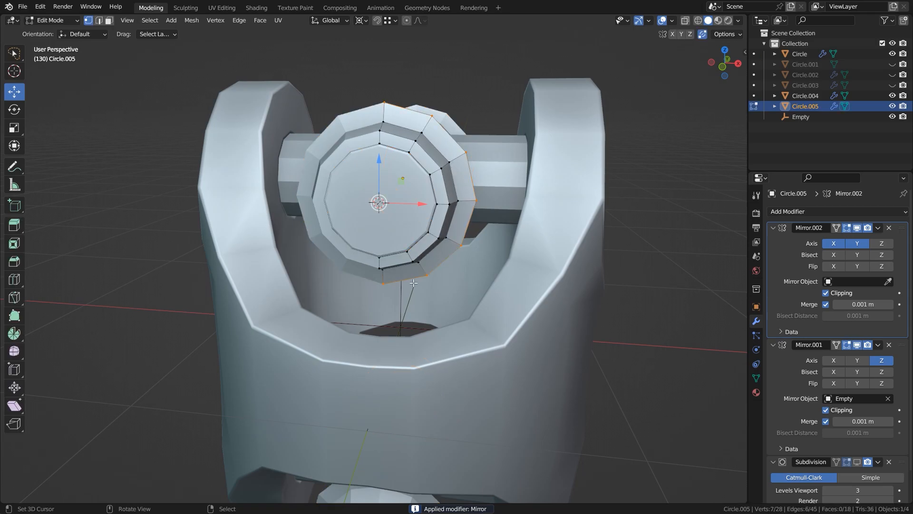
# Scale the entire ring geometry to 0.967 around the 3D cursor.
pyautogui.moveTo(438, 280); pyautogui.dragTo(516, 243, button='middle')
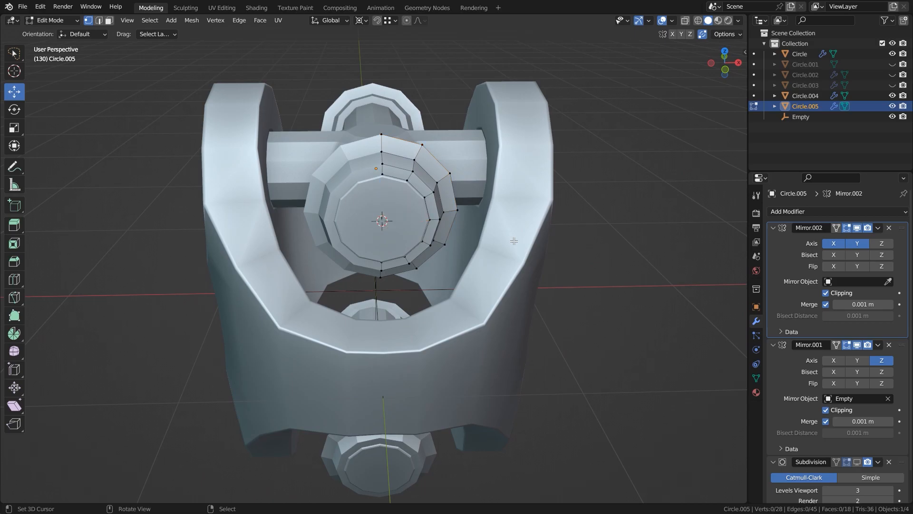
pyautogui.press('a')
pyautogui.scroll(1, 578, 244)
pyautogui.press('s')
pyautogui.click(574, 244)
pyautogui.moveTo(481, 199); pyautogui.dragTo(469, 185, button='middle')
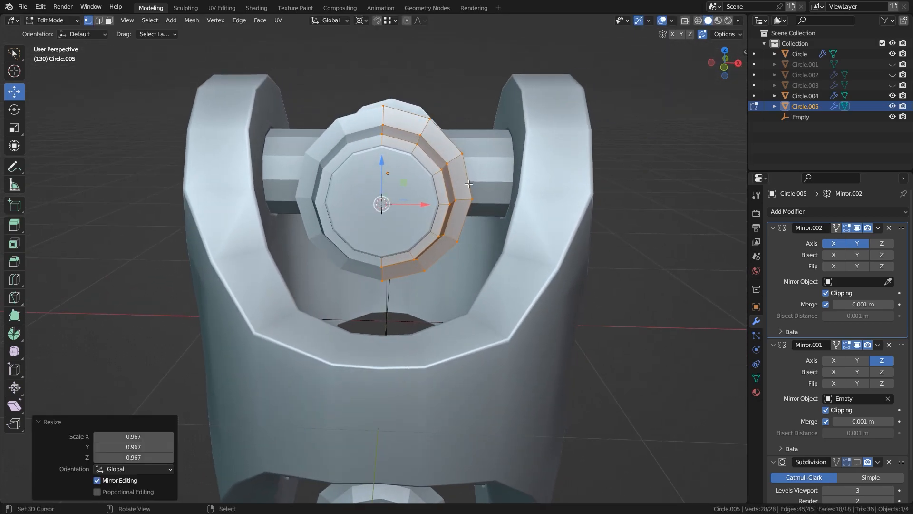
# Scale the ring's outermost edge loop slightly inward.
pyautogui.press('2')
pyautogui.keyDown('alt'); pyautogui.click(467, 181); pyautogui.keyUp('alt')
pyautogui.click(575, 211)
# Extrude the upper outer edges of the ring 0.37646 m along Z and flatten the new edges to zero on Z.
pyautogui.rightClick(467, 181)
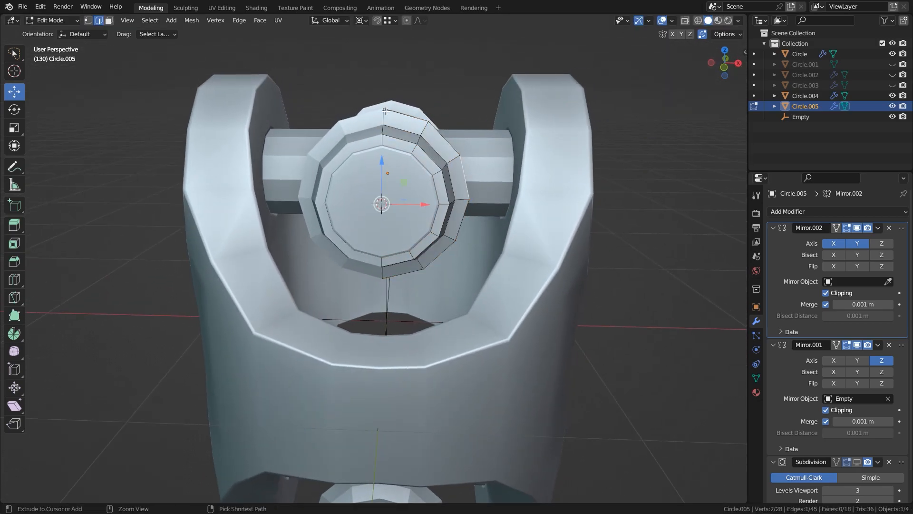
pyautogui.keyDown('ctrl'); pyautogui.rightClick(392, 113); pyautogui.keyUp('ctrl')
pyautogui.keyDown('shift'); pyautogui.moveTo(455, 187); pyautogui.dragTo(437, 237, button='middle'); pyautogui.keyUp('shift')
pyautogui.press('e')
pyautogui.press('z')
pyautogui.click(440, 142)
pyautogui.press('.')
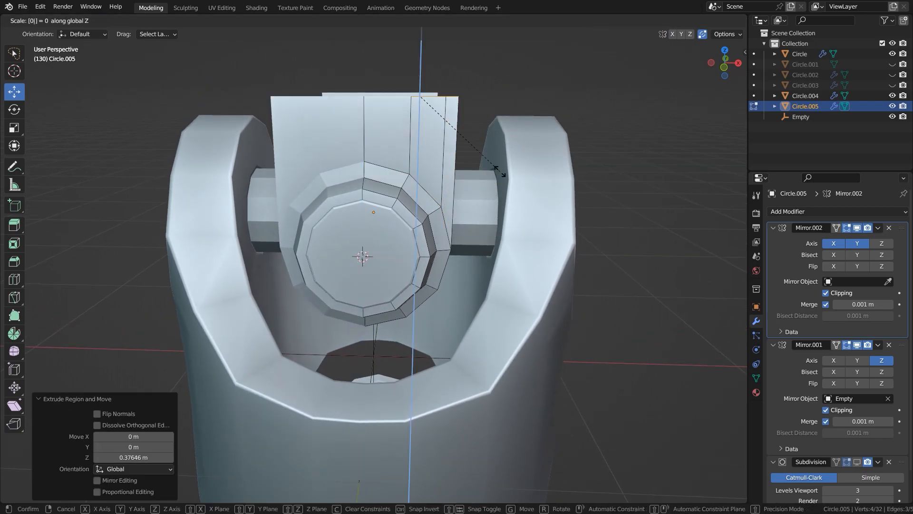
pyautogui.press('Return')
pyautogui.scroll(-2, 480, 181)
pyautogui.press('s')
pyautogui.moveTo(474, 194); pyautogui.dragTo(410, 204, button='middle')
# Extrude the flattened edges further up along Z, then extrude them inward along Y toward the centre of the joint.
pyautogui.keyDown('shift'); pyautogui.moveTo(421, 207); pyautogui.dragTo(421, 243, button='middle'); pyautogui.keyUp('shift')
pyautogui.press('e')
pyautogui.press('z')
pyautogui.click(423, 179)
pyautogui.moveTo(364, 91); pyautogui.dragTo(363, 92)
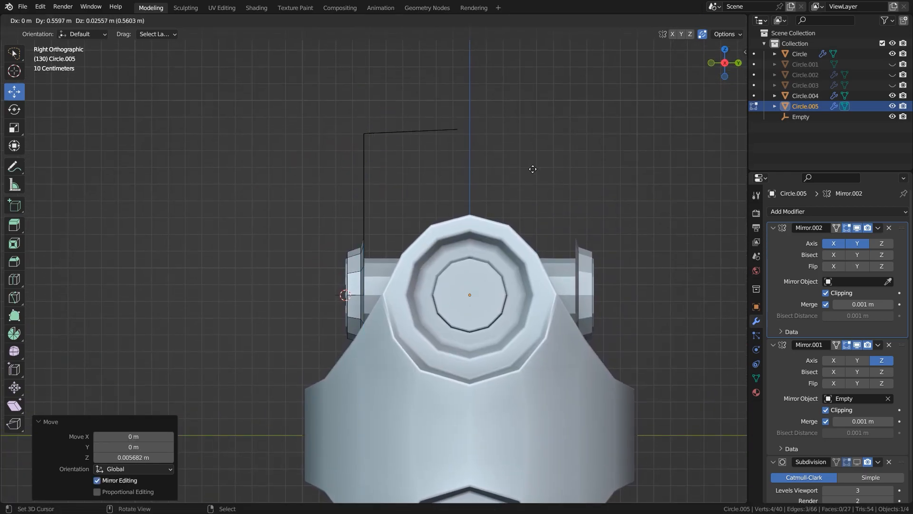
pyautogui.click(565, 171)
# Add a centred loop cut across the top section and move its free edge outward along X.
pyautogui.moveTo(564, 171); pyautogui.dragTo(464, 251, button='middle')
pyautogui.hotkey('ctrl', 'r')
pyautogui.click(461, 152)
pyautogui.rightClick(461, 153)
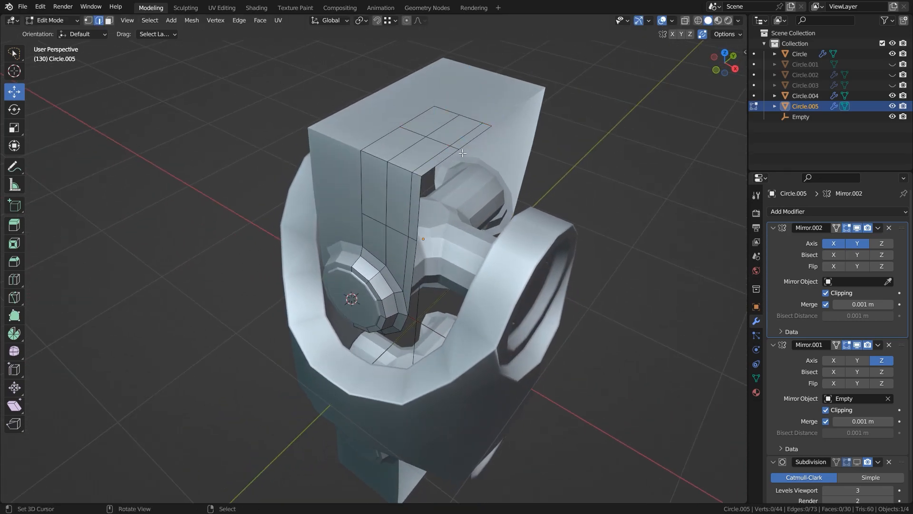
pyautogui.moveTo(513, 151); pyautogui.dragTo(542, 159)
pyautogui.moveTo(500, 164); pyautogui.dragTo(522, 187, button='middle')
pyautogui.press('2')
pyautogui.click(458, 135)
pyautogui.moveTo(494, 143); pyautogui.dragTo(499, 144)
# Bevel the corner edges between the upright and the top section, and push the top's free edge further out along X.
pyautogui.moveTo(499, 145); pyautogui.dragTo(358, 144, button='middle')
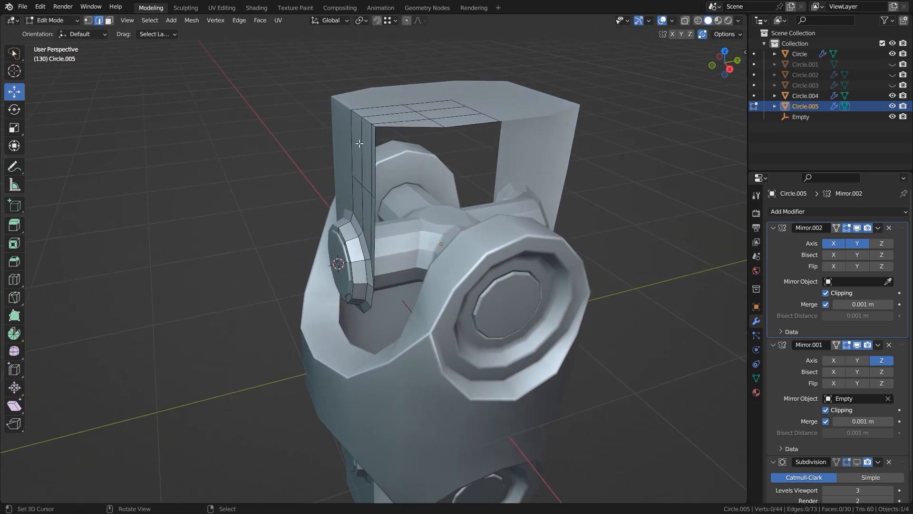
pyautogui.keyDown('alt'); pyautogui.rightClick(368, 121); pyautogui.keyUp('alt')
pyautogui.scroll(1, 368, 121)
pyautogui.click(504, 181)
pyautogui.moveTo(503, 180); pyautogui.dragTo(454, 152, button='middle')
pyautogui.click(454, 138)
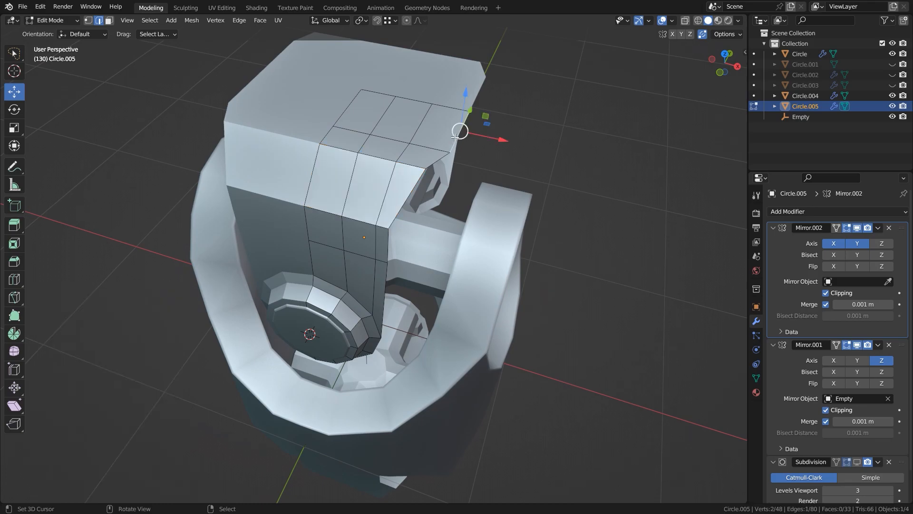
pyautogui.moveTo(499, 139); pyautogui.dragTo(507, 141)
# Solidify the entire bracket and adjust the thickness to form a solid strap.
pyautogui.moveTo(435, 209); pyautogui.dragTo(363, 159, button='middle')
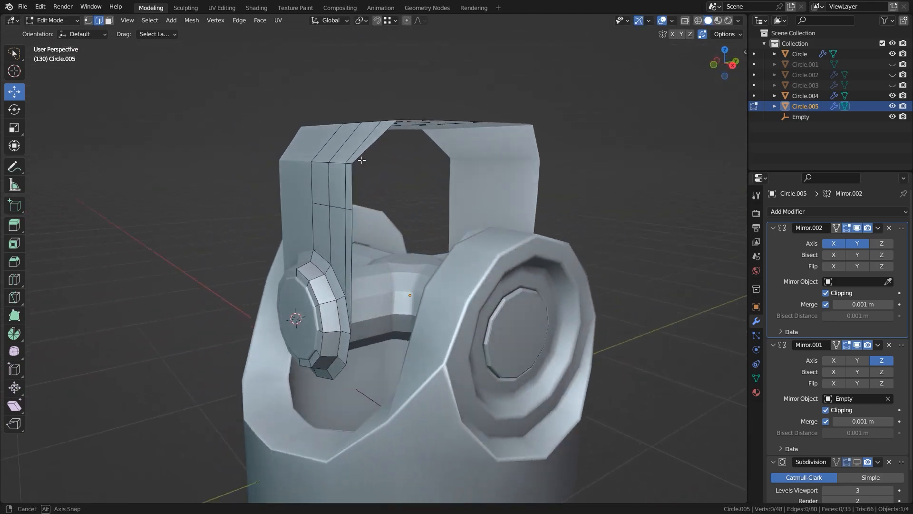
pyautogui.scroll(-2, 369, 158)
pyautogui.press('a')
pyautogui.hotkey('ctrl', 'f')
pyautogui.click(463, 268)
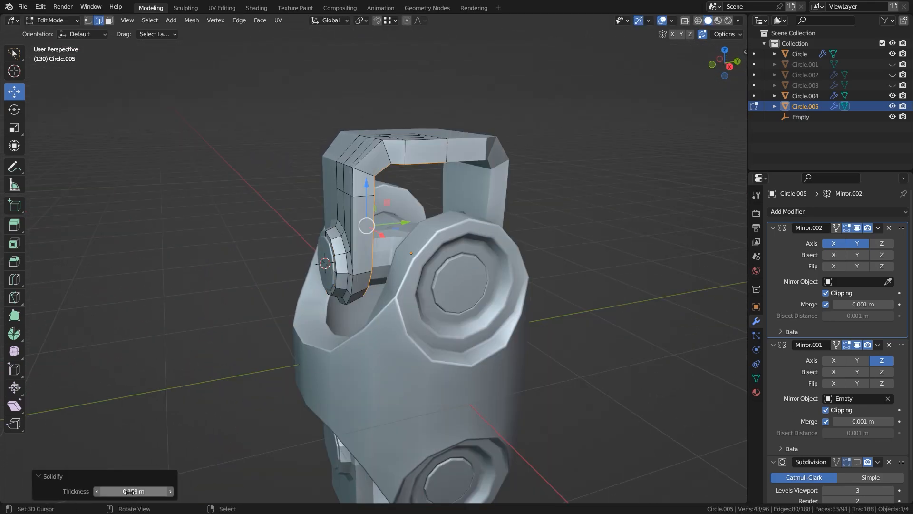
# Isolate the bracket in local view, hide its X/Y mirror in the viewport and inspect the lower eye in wireframe.
pyautogui.press('KP_Divide')
pyautogui.moveTo(376, 210); pyautogui.dragTo(305, 191, button='middle')
pyautogui.scroll(5, 401, 302)
pyautogui.keyDown('shift'); pyautogui.moveTo(331, 262); pyautogui.dragTo(285, 321, button='middle'); pyautogui.keyUp('shift')
pyautogui.moveTo(355, 317); pyautogui.dragTo(194, 369)
pyautogui.moveTo(327, 352); pyautogui.dragTo(326, 271, button='middle')
pyautogui.keyDown('alt'); pyautogui.rightClick(332, 112); pyautogui.keyUp('alt')
pyautogui.moveTo(332, 113); pyautogui.dragTo(395, 107, button='middle')
pyautogui.click(699, 21)
pyautogui.moveTo(347, 164)
pyautogui.mouseDown(button='middle')
pyautogui.moveTo(444, 189)
pyautogui.moveTo(355, 129)
pyautogui.mouseUp(button='middle')
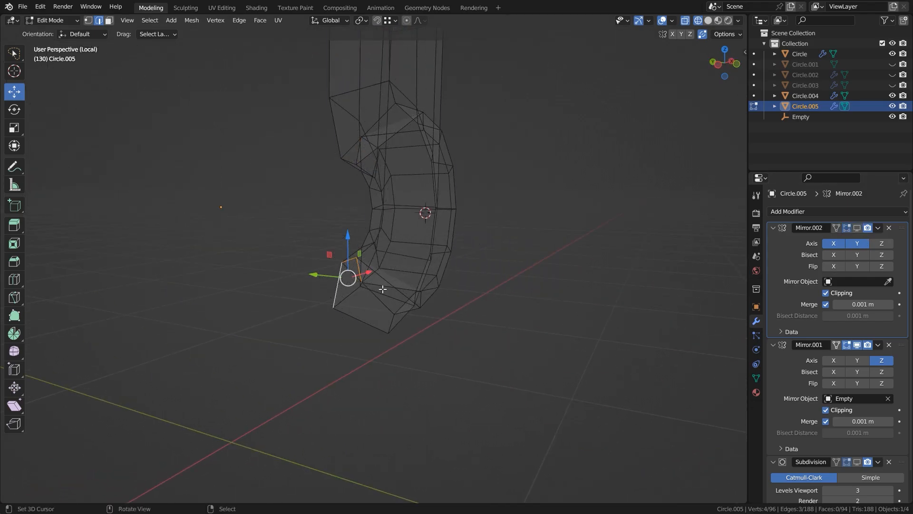
pyautogui.hotkey('shift', 'z')
# Delete the cap faces that close the solidified bracket along its mirror seams.
pyautogui.rightClick(366, 284)
pyautogui.keyDown('shift'); pyautogui.rightClick(362, 110); pyautogui.keyUp('shift')
pyautogui.moveTo(362, 110); pyautogui.dragTo(435, 290, button='middle')
pyautogui.keyDown('ctrl'); pyautogui.rightClick(242, 132); pyautogui.keyUp('ctrl')
pyautogui.press('x')
pyautogui.click(239, 134)
pyautogui.moveTo(240, 135); pyautogui.dragTo(318, 135, button='middle')
pyautogui.rightClick(272, 148)
pyautogui.keyDown('ctrl'); pyautogui.rightClick(151, 146); pyautogui.keyUp('ctrl')
pyautogui.press('x')
pyautogui.click(152, 147)
# Dissolve the surplus edge loops running around the inside of the bracket's eye.
pyautogui.moveTo(384, 275); pyautogui.dragTo(301, 267, button='middle')
pyautogui.press('2')
pyautogui.moveTo(418, 284); pyautogui.dragTo(490, 295, button='middle')
pyautogui.keyDown('alt'); pyautogui.rightClick(387, 273); pyautogui.keyUp('alt')
pyautogui.hotkey('ctrl', 'x')
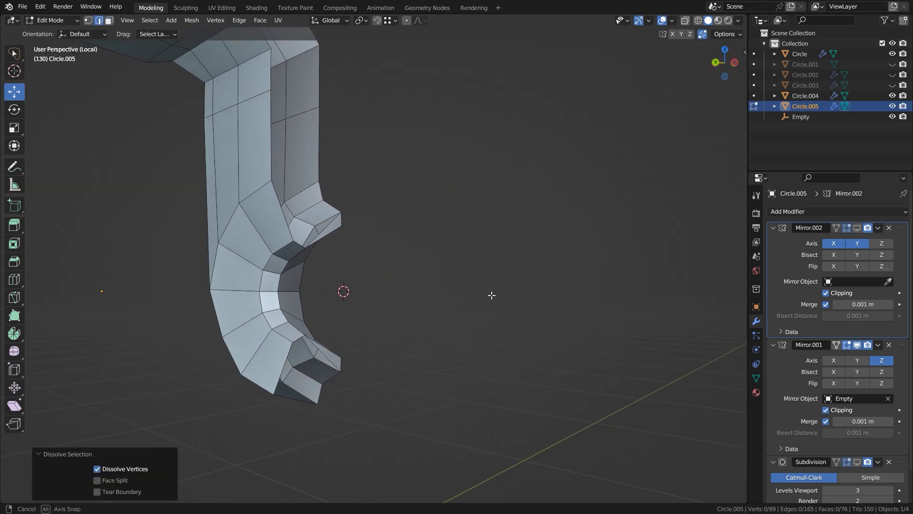
pyautogui.keyDown('alt'); pyautogui.rightClick(298, 282); pyautogui.keyUp('alt')
pyautogui.hotkey('ctrl', 'x')
# Delete the unwanted strips of faces around the eye where the ring flange meets the strap.
pyautogui.moveTo(352, 296); pyautogui.dragTo(312, 288, button='middle')
pyautogui.keyDown('alt'); pyautogui.rightClick(270, 259); pyautogui.keyUp('alt')
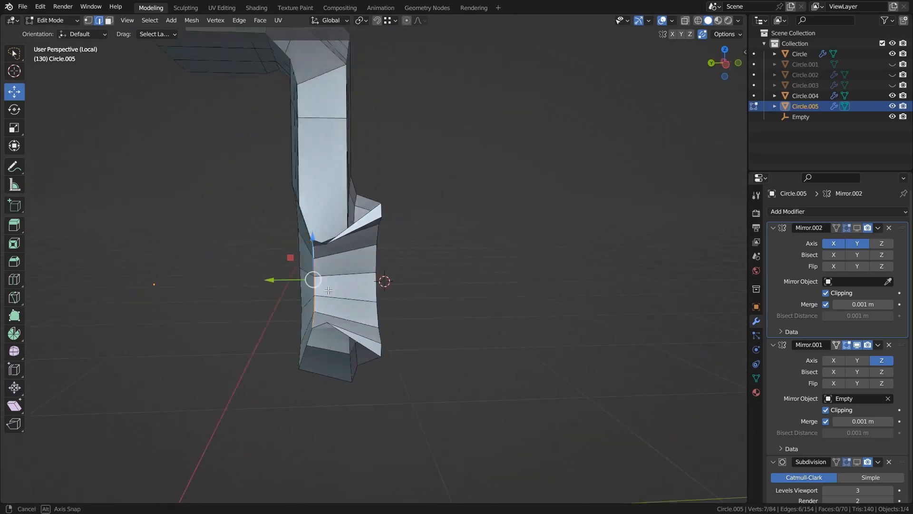
pyautogui.press('x')
pyautogui.click(312, 268)
pyautogui.moveTo(257, 271); pyautogui.dragTo(316, 254, button='middle')
pyautogui.press('1')
pyautogui.rightClick(367, 241)
pyautogui.keyDown('shift'); pyautogui.rightClick(371, 341); pyautogui.keyUp('shift')
pyautogui.press('x')
pyautogui.click(373, 336)
# Move the open edge loop at the back of the eye's flange along Y.
pyautogui.moveTo(387, 290); pyautogui.dragTo(438, 320, button='middle')
pyautogui.press('2')
pyautogui.keyDown('alt'); pyautogui.rightClick(505, 286); pyautogui.keyUp('alt')
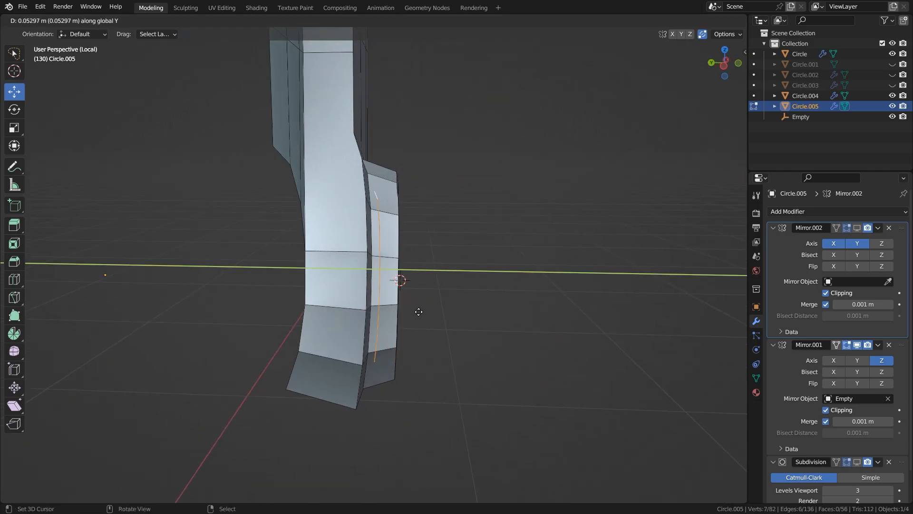
pyautogui.click(332, 176)
# Bridge the eye's outer rim edge loop to the matching open loop with LoopTools Bridge.
pyautogui.moveTo(332, 176); pyautogui.dragTo(236, 178, button='middle')
pyautogui.keyDown('alt'); pyautogui.keyDown('shift'); pyautogui.rightClick(187, 159); pyautogui.keyUp('shift'); pyautogui.keyUp('alt')
pyautogui.press('w')
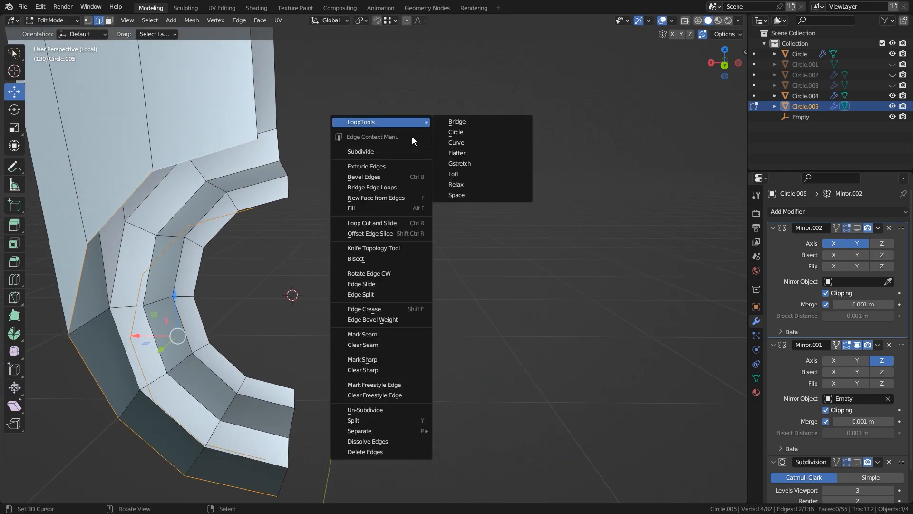
pyautogui.moveTo(414, 123)
pyautogui.click(450, 122)
# Bridge the second pair of open edge loops around the eye with LoopTools Bridge.
pyautogui.scroll(-1, 346, 242)
pyautogui.moveTo(330, 243); pyautogui.dragTo(287, 241, button='middle')
pyautogui.keyDown('alt'); pyautogui.rightClick(230, 218); pyautogui.keyUp('alt')
pyautogui.keyDown('alt'); pyautogui.keyDown('shift'); pyautogui.rightClick(309, 207); pyautogui.keyUp('shift'); pyautogui.keyUp('alt')
pyautogui.press('w')
pyautogui.moveTo(397, 172)
pyautogui.click(450, 171)
# Show the X/Y mirror in the viewport again and move the bracket's open seam edges along X onto the mirror plane.
pyautogui.moveTo(499, 252); pyautogui.dragTo(406, 275, button='middle')
pyautogui.keyDown('shift'); pyautogui.moveTo(289, 224); pyautogui.dragTo(361, 276, button='middle'); pyautogui.keyUp('shift')
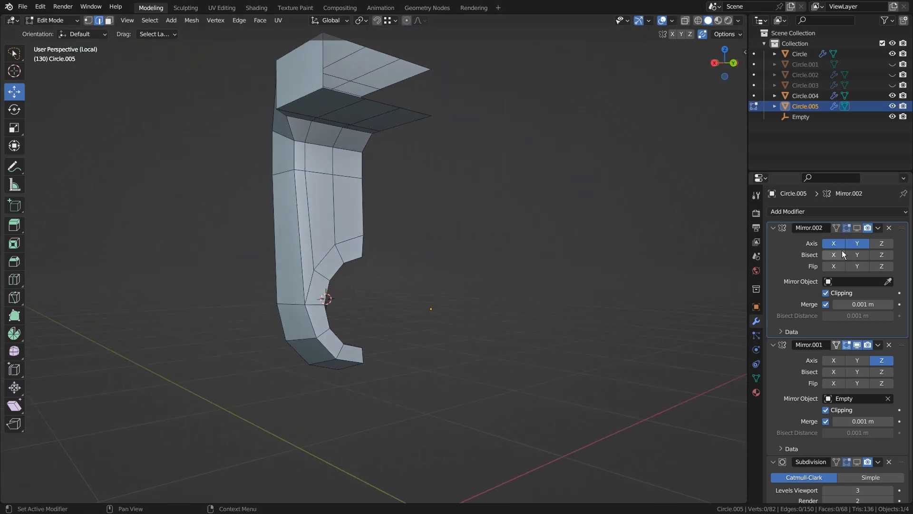
pyautogui.click(857, 228)
pyautogui.moveTo(304, 328); pyautogui.dragTo(459, 317, button='middle')
pyautogui.moveTo(411, 284); pyautogui.dragTo(402, 284)
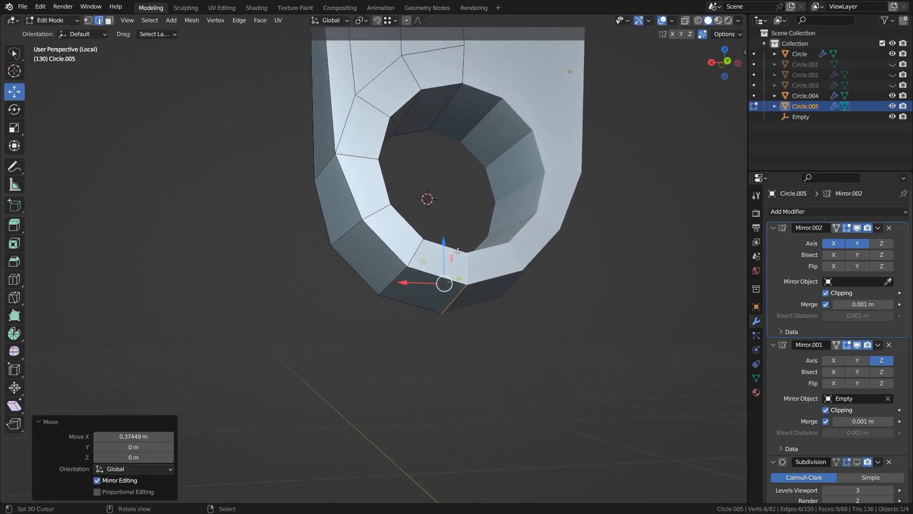
pyautogui.keyDown('shift'); pyautogui.moveTo(458, 71); pyautogui.dragTo(443, 186, button='middle'); pyautogui.keyUp('shift')
pyautogui.hotkey('alt', 'a')
pyautogui.moveTo(399, 61); pyautogui.dragTo(386, 61)
pyautogui.hotkey('alt', 'a')
pyautogui.keyDown('shift'); pyautogui.moveTo(376, 371); pyautogui.dragTo(392, 275, button='middle'); pyautogui.keyUp('shift')
pyautogui.press('1')
pyautogui.moveTo(465, 277); pyautogui.dragTo(431, 349)
pyautogui.hotkey('ctrl', 'z')
pyautogui.hotkey('ctrl', 'z')
# Reposition individual vertices of the bracket one by one to even out its shape.
pyautogui.click(406, 300)
pyautogui.moveTo(383, 279); pyautogui.dragTo(374, 325)
pyautogui.click(361, 253)
pyautogui.moveTo(338, 231); pyautogui.dragTo(313, 248)
pyautogui.keyDown('shift'); pyautogui.moveTo(321, 233); pyautogui.dragTo(360, 293, button='middle'); pyautogui.keyUp('shift')
pyautogui.click(378, 256)
pyautogui.moveTo(357, 235)
pyautogui.mouseDown()
pyautogui.moveTo(341, 253)
pyautogui.moveTo(344, 238)
pyautogui.mouseUp()
# Adjust the position of an edge on the bracket's top section along one axis.
pyautogui.keyDown('shift'); pyautogui.moveTo(366, 214); pyautogui.dragTo(506, 282, button='middle'); pyautogui.keyUp('shift')
pyautogui.scroll(-2, 395, 295)
pyautogui.click(383, 279)
pyautogui.scroll(3, 440, 358)
pyautogui.press('2')
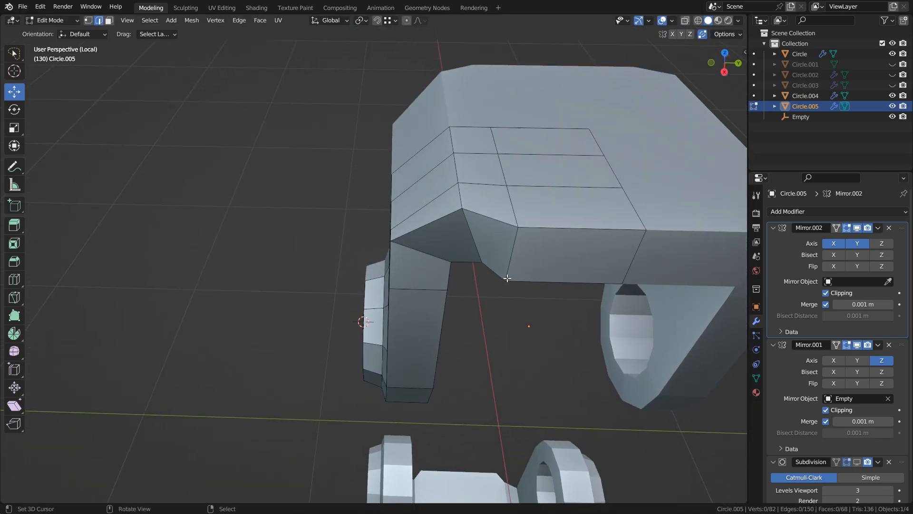
pyautogui.moveTo(541, 197); pyautogui.dragTo(559, 198)
pyautogui.hotkey('alt', 'a')
# Edge-slide the selected edge path across the bracket's inner corner to even out its spacing, then clear the selection.
pyautogui.moveTo(530, 250); pyautogui.dragTo(373, 302, button='middle')
pyautogui.keyDown('ctrl'); pyautogui.click(426, 117); pyautogui.keyUp('ctrl')
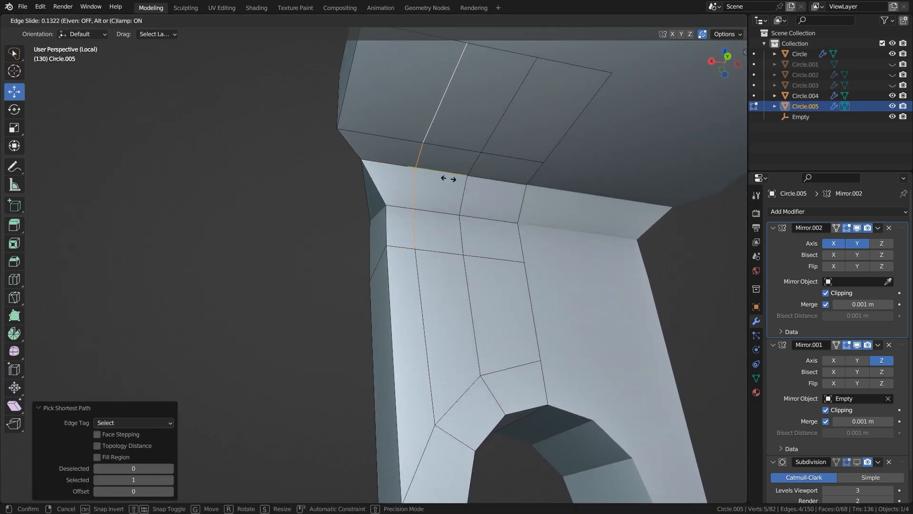
pyautogui.click(456, 180)
pyautogui.hotkey('alt', 'a')
# Bevel the edge loop along the inner rim of the bracket's strap with one segment, about 0.055 m wide.
pyautogui.scroll(-4, 447, 200)
pyautogui.moveTo(362, 238); pyautogui.dragTo(394, 167, button='middle')
pyautogui.moveTo(395, 167); pyautogui.dragTo(354, 176, button='middle')
pyautogui.keyDown('alt'); pyautogui.click(361, 335); pyautogui.keyUp('alt')
pyautogui.moveTo(319, 215); pyautogui.dragTo(372, 279, button='middle')
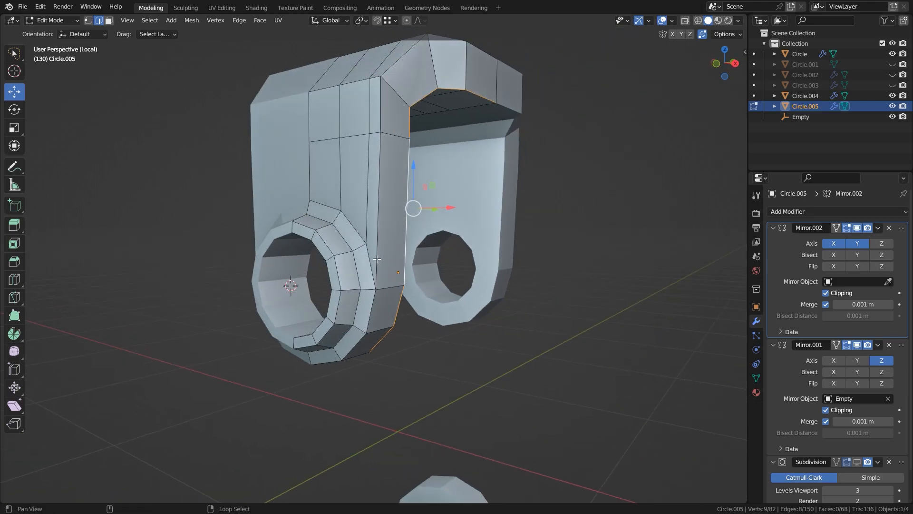
pyautogui.moveTo(475, 277); pyautogui.dragTo(465, 308, button='middle')
pyautogui.hotkey('ctrl', 'b')
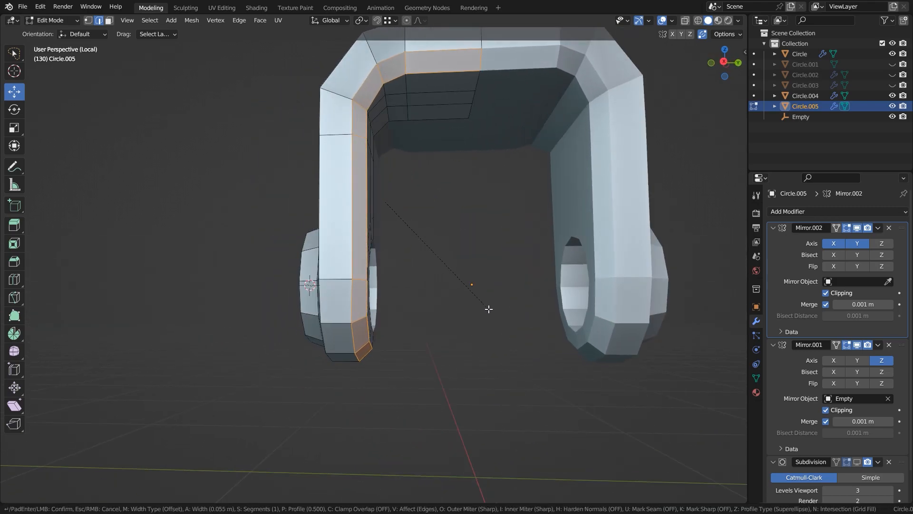
pyautogui.click(489, 312)
# Create a transform orientation from the small face at the strap's inner corner and scale that face along its local X to about 1.5.
pyautogui.moveTo(479, 349); pyautogui.dragTo(497, 343, button='middle')
pyautogui.scroll(1, 409, 307)
pyautogui.hotkey('ctrl', 'z')
pyautogui.click(441, 314)
pyautogui.rightClick(448, 315)
pyautogui.moveTo(506, 211); pyautogui.dragTo(463, 206, button='middle')
pyautogui.hotkey('ctrl', 'alt', 'space')
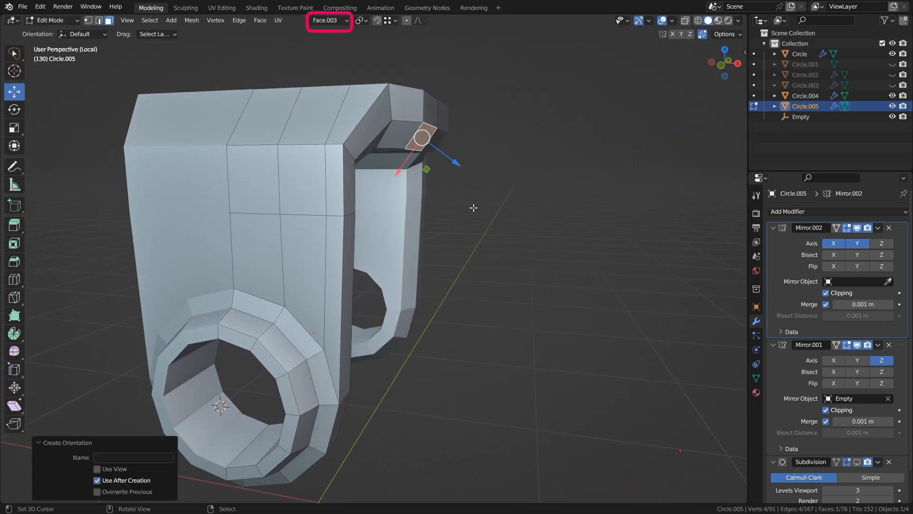
pyautogui.press('s')
pyautogui.press('x')
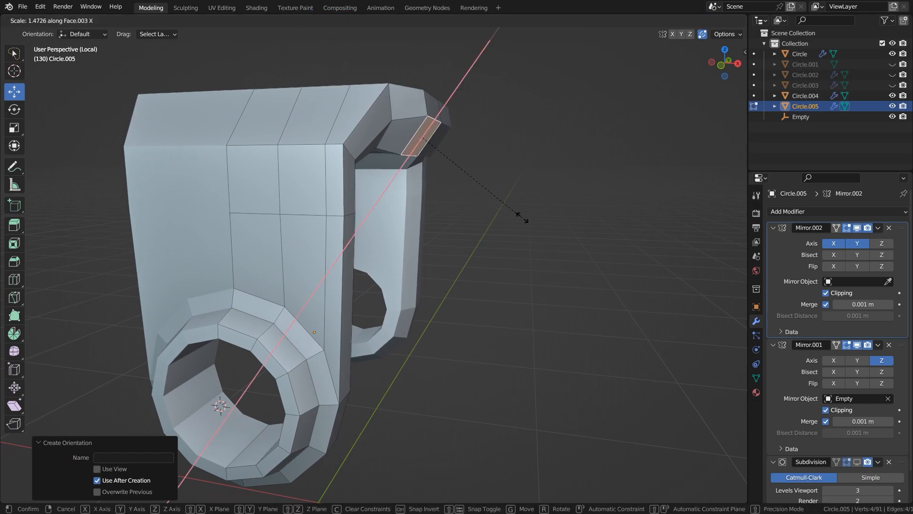
pyautogui.click(532, 220)
# Switch the transform orientation back to Global and clear the face selection.
pyautogui.scroll(1, 486, 152)
pyautogui.click(338, 21)
pyautogui.click(318, 55)
pyautogui.moveTo(484, 112)
pyautogui.mouseDown()
pyautogui.moveTo(452, 112)
pyautogui.moveTo(477, 114)
pyautogui.mouseUp()
pyautogui.rightClick(509, 227)
pyautogui.moveTo(510, 227)
pyautogui.mouseDown(button='middle')
pyautogui.moveTo(379, 183)
pyautogui.moveTo(492, 227)
pyautogui.mouseUp(button='middle')
pyautogui.hotkey('alt', 'a')
# Slide the vertices of the inner leg's edge column near the rim, down to the eye, to space them away from the rim.
pyautogui.moveTo(422, 229); pyautogui.dragTo(348, 143, button='middle')
pyautogui.press('1')
pyautogui.moveTo(350, 106); pyautogui.dragTo(351, 113)
pyautogui.hotkey('alt', 'a')
pyautogui.moveTo(457, 238); pyautogui.dragTo(389, 230, button='middle')
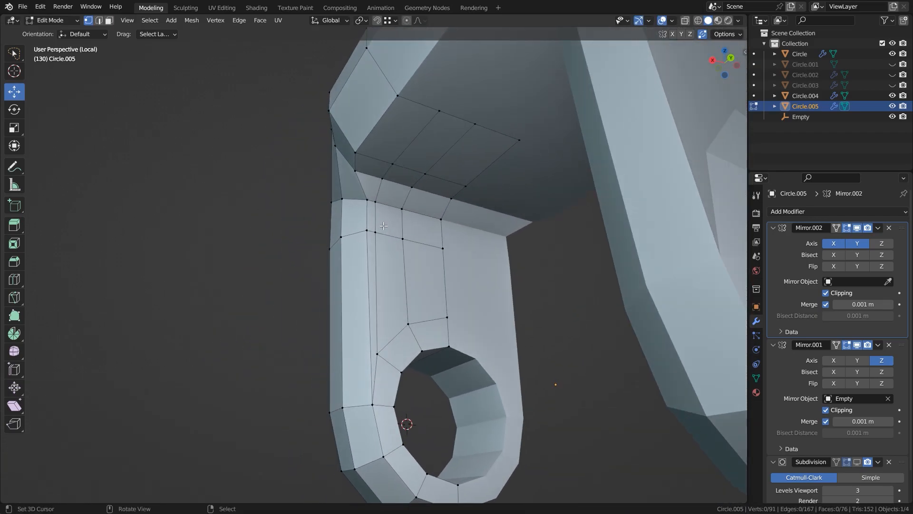
pyautogui.keyDown('ctrl'); pyautogui.click(417, 184); pyautogui.keyUp('ctrl')
pyautogui.click(409, 204)
pyautogui.hotkey('alt', 'a')
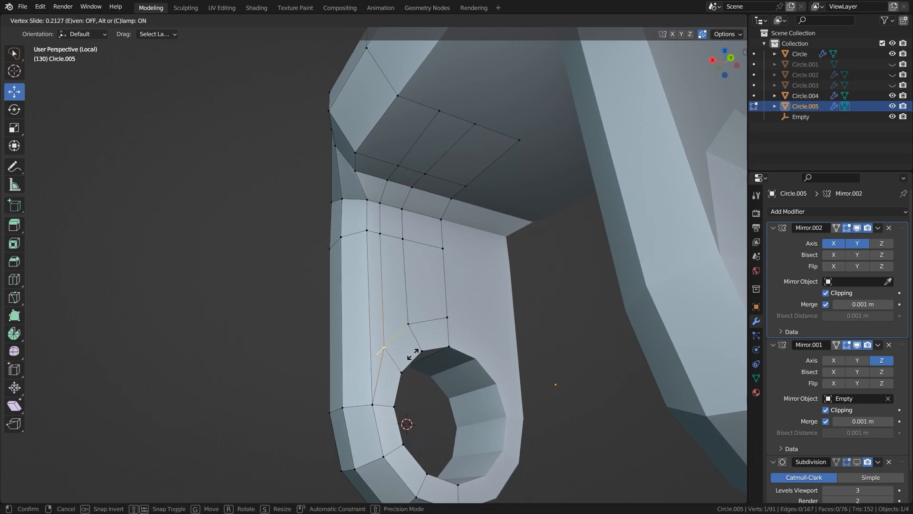
pyautogui.moveTo(287, 305); pyautogui.dragTo(442, 349, button='middle')
# Move selected edges of the bracket's strap along X in two passes to refine its shape, then clear the selection.
pyautogui.scroll(-4, 383, 279)
pyautogui.moveTo(383, 279)
pyautogui.mouseDown(button='middle')
pyautogui.moveTo(326, 267)
pyautogui.moveTo(371, 291)
pyautogui.mouseUp(button='middle')
pyautogui.press('2')
pyautogui.rightClick(402, 176)
pyautogui.moveTo(412, 169); pyautogui.dragTo(374, 184, button='middle')
pyautogui.keyDown('shift'); pyautogui.rightClick(430, 199); pyautogui.keyUp('shift')
pyautogui.moveTo(430, 199); pyautogui.dragTo(457, 196, button='middle')
pyautogui.press('g')
pyautogui.press('x')
pyautogui.click(451, 224)
pyautogui.scroll(3, 402, 238)
pyautogui.press('g')
pyautogui.press('x')
pyautogui.click(448, 188)
pyautogui.hotkey('alt', 'a')
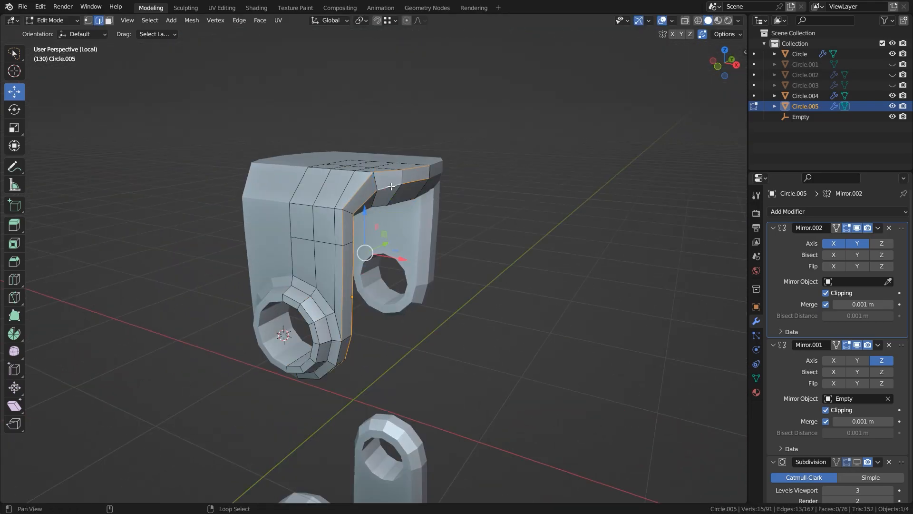
# Select the edge loops along both sides of the strap's rim and bevel them about 0.022 m wide.
pyautogui.moveTo(391, 186); pyautogui.dragTo(344, 224, button='middle')
pyautogui.moveTo(391, 197); pyautogui.dragTo(354, 204, button='middle')
pyautogui.keyDown('alt'); pyautogui.keyDown('shift'); pyautogui.click(358, 340); pyautogui.keyUp('shift'); pyautogui.keyUp('alt')
pyautogui.scroll(3, 359, 339)
pyautogui.moveTo(358, 340); pyautogui.dragTo(477, 348, button='middle')
pyautogui.keyDown('alt'); pyautogui.keyDown('shift'); pyautogui.click(291, 399); pyautogui.keyUp('shift'); pyautogui.keyUp('alt')
pyautogui.moveTo(305, 375); pyautogui.dragTo(295, 404, button='middle')
pyautogui.hotkey('ctrl', 'b')
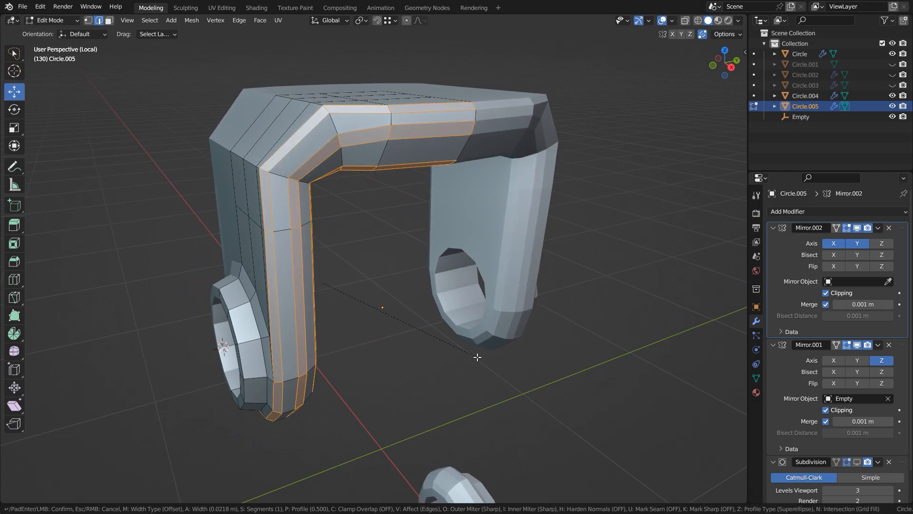
pyautogui.click(481, 358)
# Bevel the inner and outer edge loops of the eye's raised ring with two segments, about 0.008 m wide.
pyautogui.moveTo(482, 358); pyautogui.dragTo(390, 376, button='middle')
pyautogui.keyDown('alt'); pyautogui.click(391, 392); pyautogui.keyUp('alt')
pyautogui.keyDown('alt'); pyautogui.keyDown('shift'); pyautogui.click(251, 300); pyautogui.keyUp('shift'); pyautogui.keyUp('alt')
pyautogui.moveTo(252, 300); pyautogui.dragTo(408, 312, button='middle')
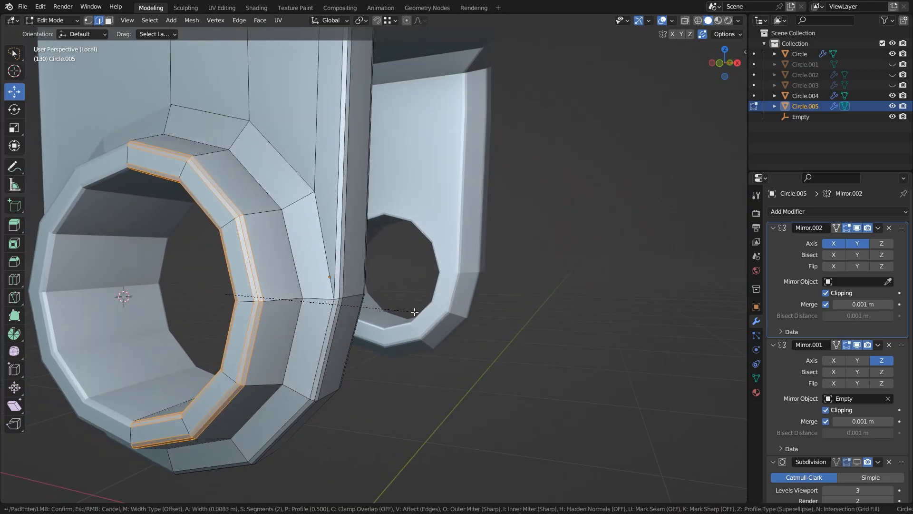
pyautogui.click(413, 313)
pyautogui.hotkey('alt', 'a')
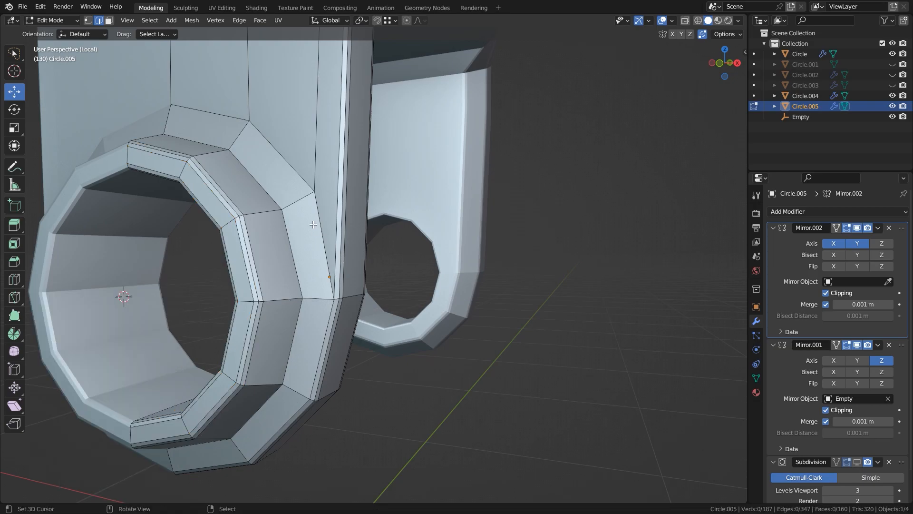
# Insert one loop cut around the flat band surrounding the eye and slide it towards the raised ring's base.
pyautogui.click(302, 210)
pyautogui.rightClick(302, 210)
pyautogui.moveTo(301, 211); pyautogui.dragTo(301, 267, button='middle')
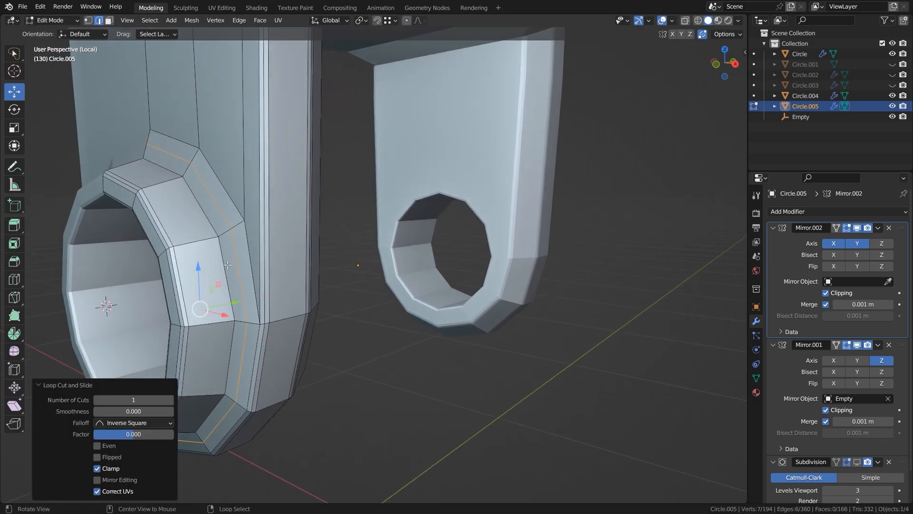
pyautogui.press('g')
pyautogui.click(282, 269)
pyautogui.press('g')
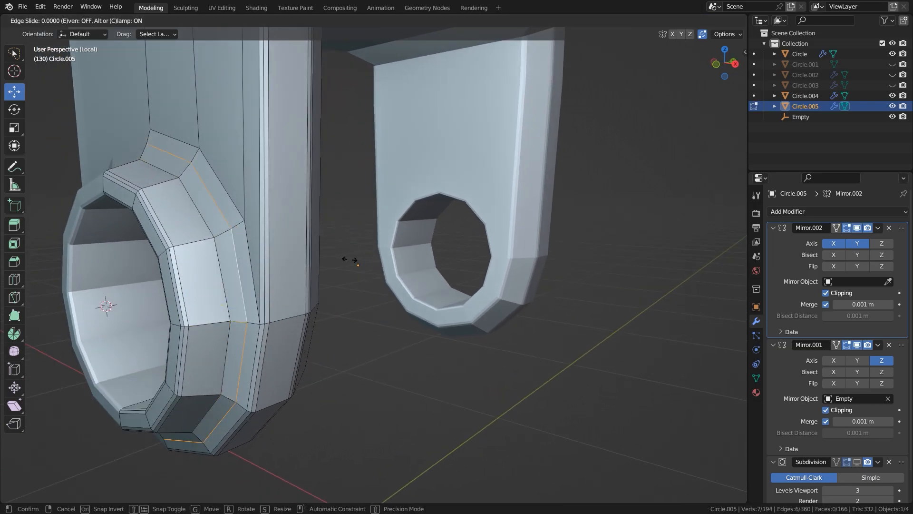
pyautogui.scroll(-4, 333, 260)
pyautogui.moveTo(334, 260); pyautogui.dragTo(216, 281, button='middle')
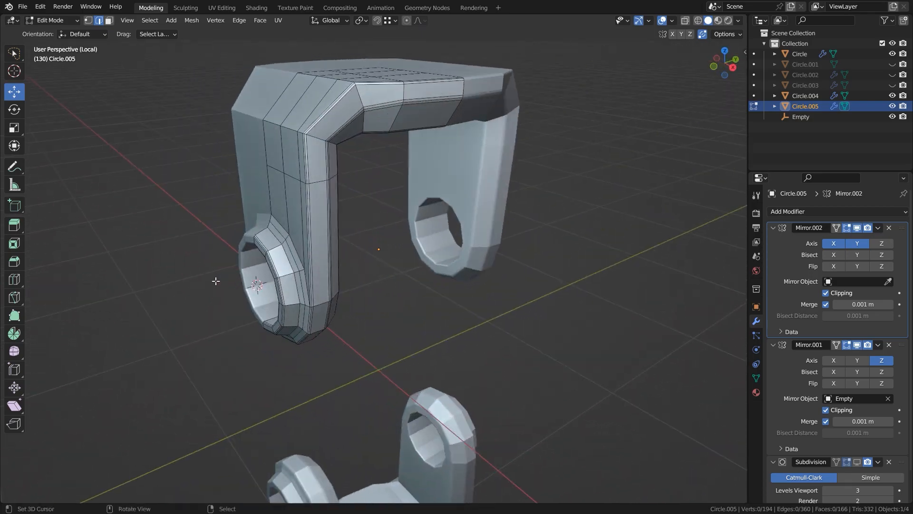
# Show the bracket's Subdivision modifier in the viewport and inspect the smoothed strap.
pyautogui.click(858, 463)
pyautogui.moveTo(447, 295); pyautogui.dragTo(374, 265, button='middle')
pyautogui.rightClick(346, 159)
pyautogui.hotkey('alt', 'a')
pyautogui.moveTo(351, 162); pyautogui.dragTo(412, 234, button='middle')
# Leave local view to check the bracket against the rest of the joint, then return to Object Mode.
pyautogui.press('KP_Divide')
pyautogui.moveTo(374, 202); pyautogui.dragTo(355, 295, button='middle')
pyautogui.press('3')
pyautogui.scroll(4, 446, 327)
pyautogui.scroll(-3, 446, 328)
pyautogui.press('a')
pyautogui.hotkey('alt', 'a')
pyautogui.moveTo(446, 328); pyautogui.dragTo(411, 235, button='middle')
pyautogui.scroll(-2, 428, 323)
pyautogui.press('Tab')
# Show the Subdivision modifiers of the cross shaft and the yoke body in the viewport, and hide the viewport overlays.
pyautogui.rightClick(411, 235)
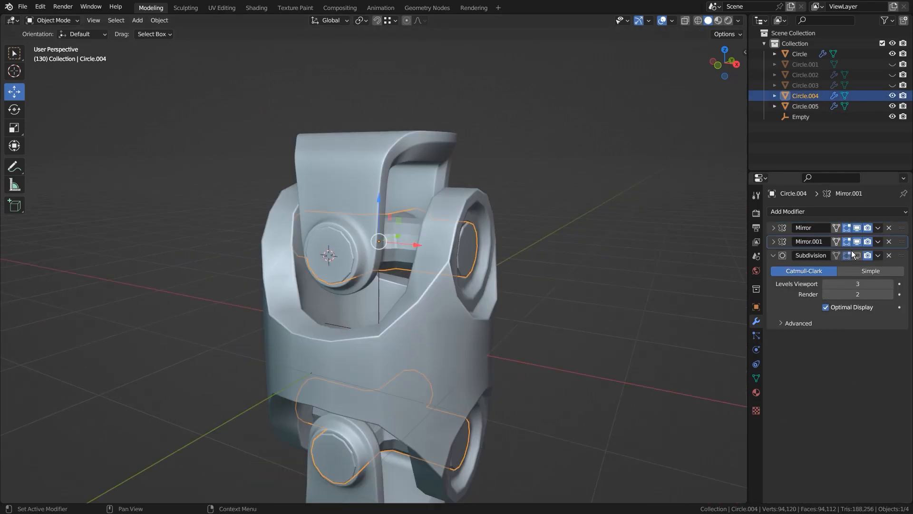
pyautogui.rightClick(435, 298)
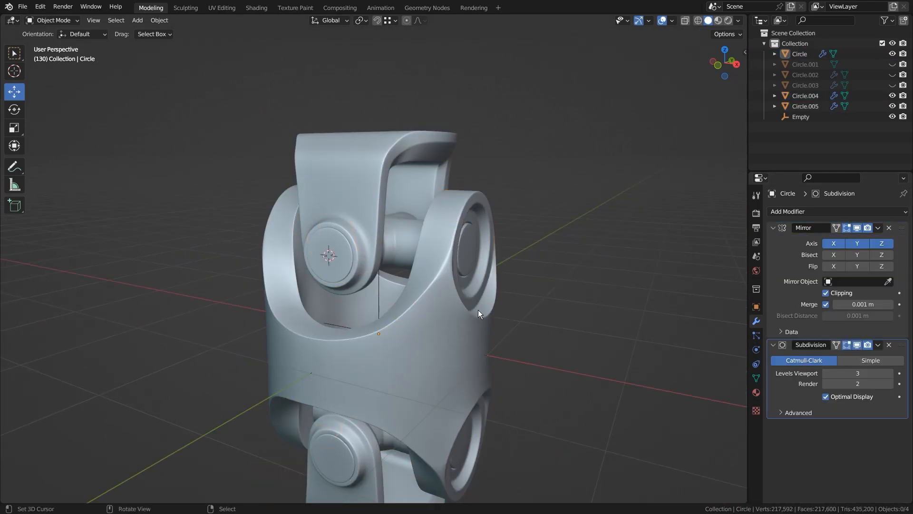
pyautogui.scroll(-2, 478, 309)
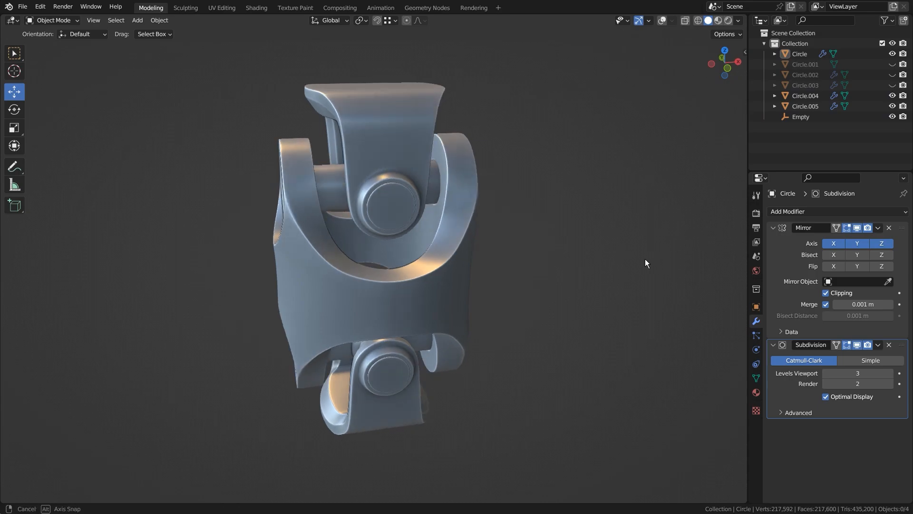